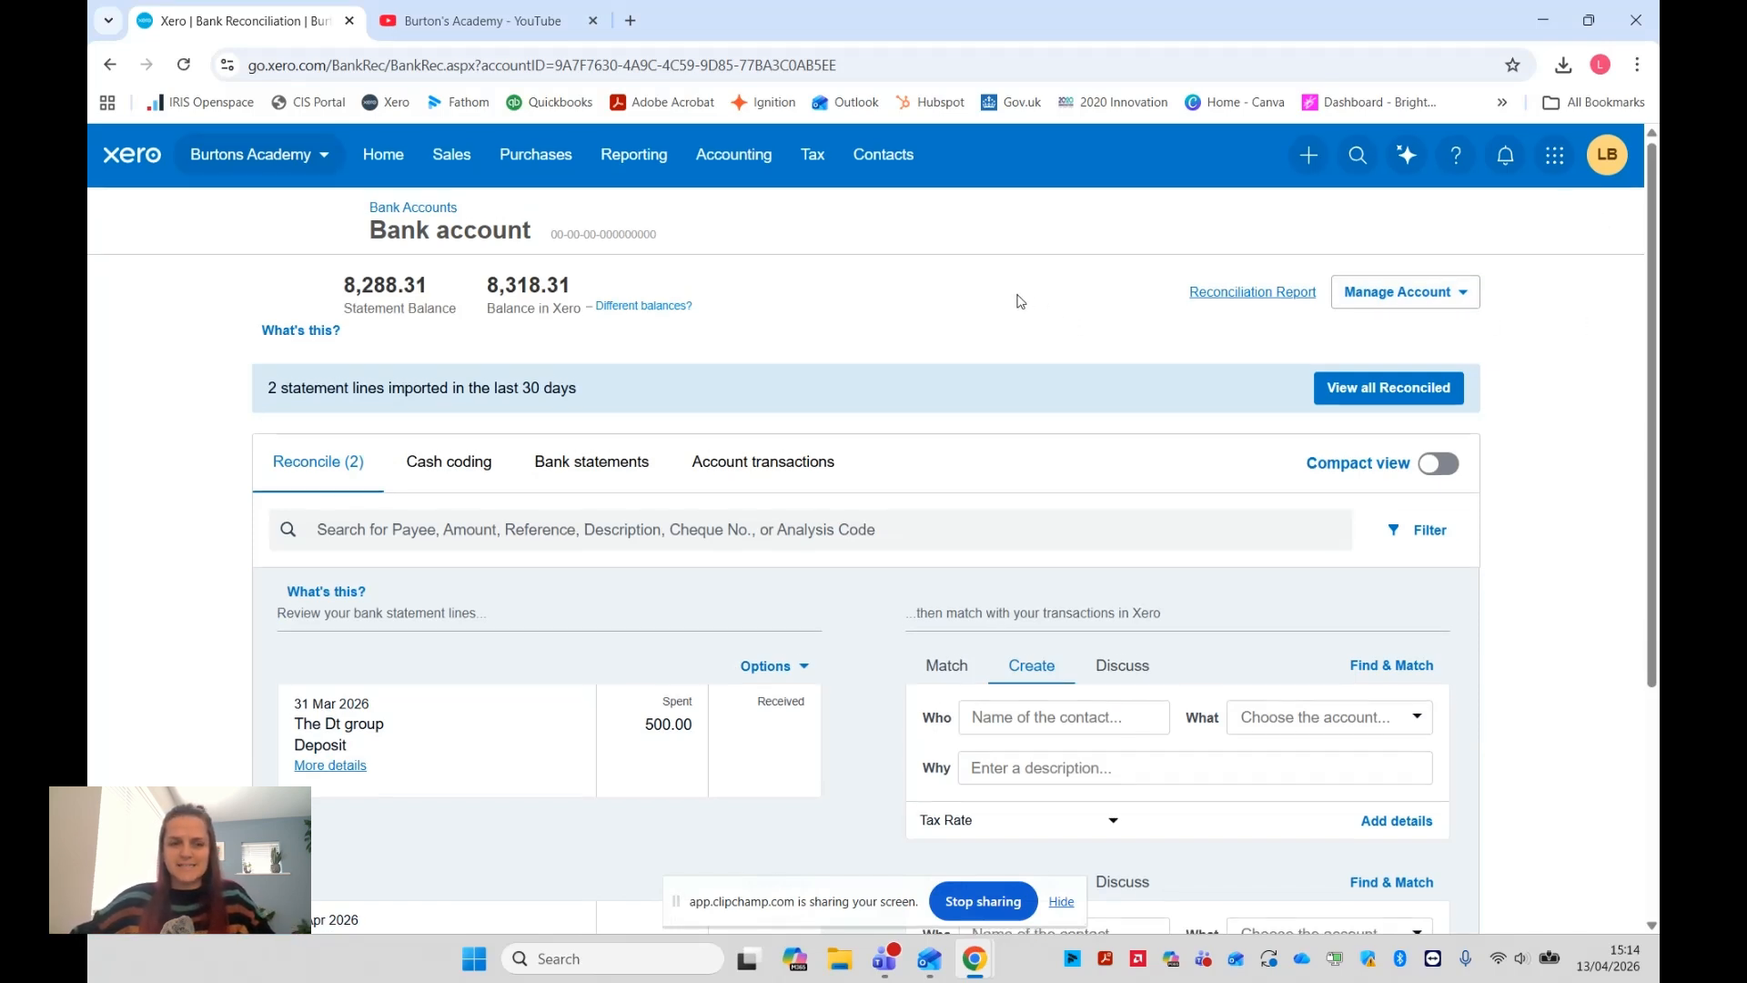
# Code the 31 Mar 2026 deposit of 500.00 to the contact The Dt group and the account 285 - Accountancy
pyautogui.scroll(-4, 1015, 296)
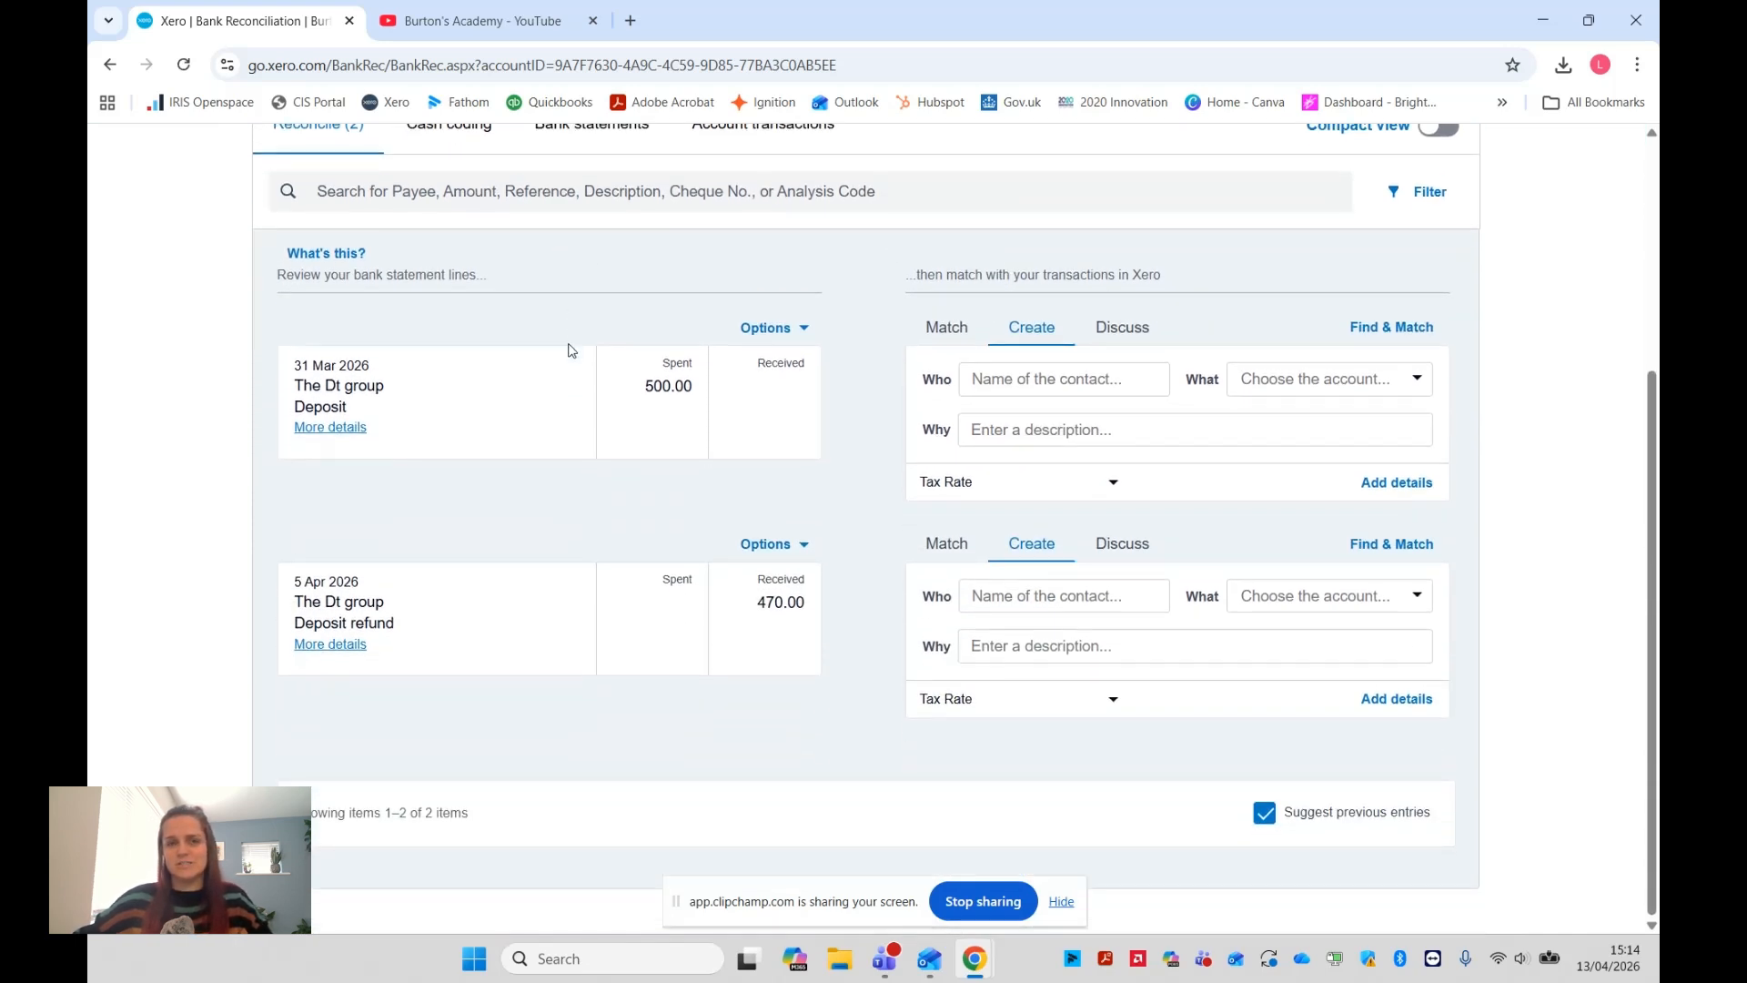
pyautogui.click(1071, 379)
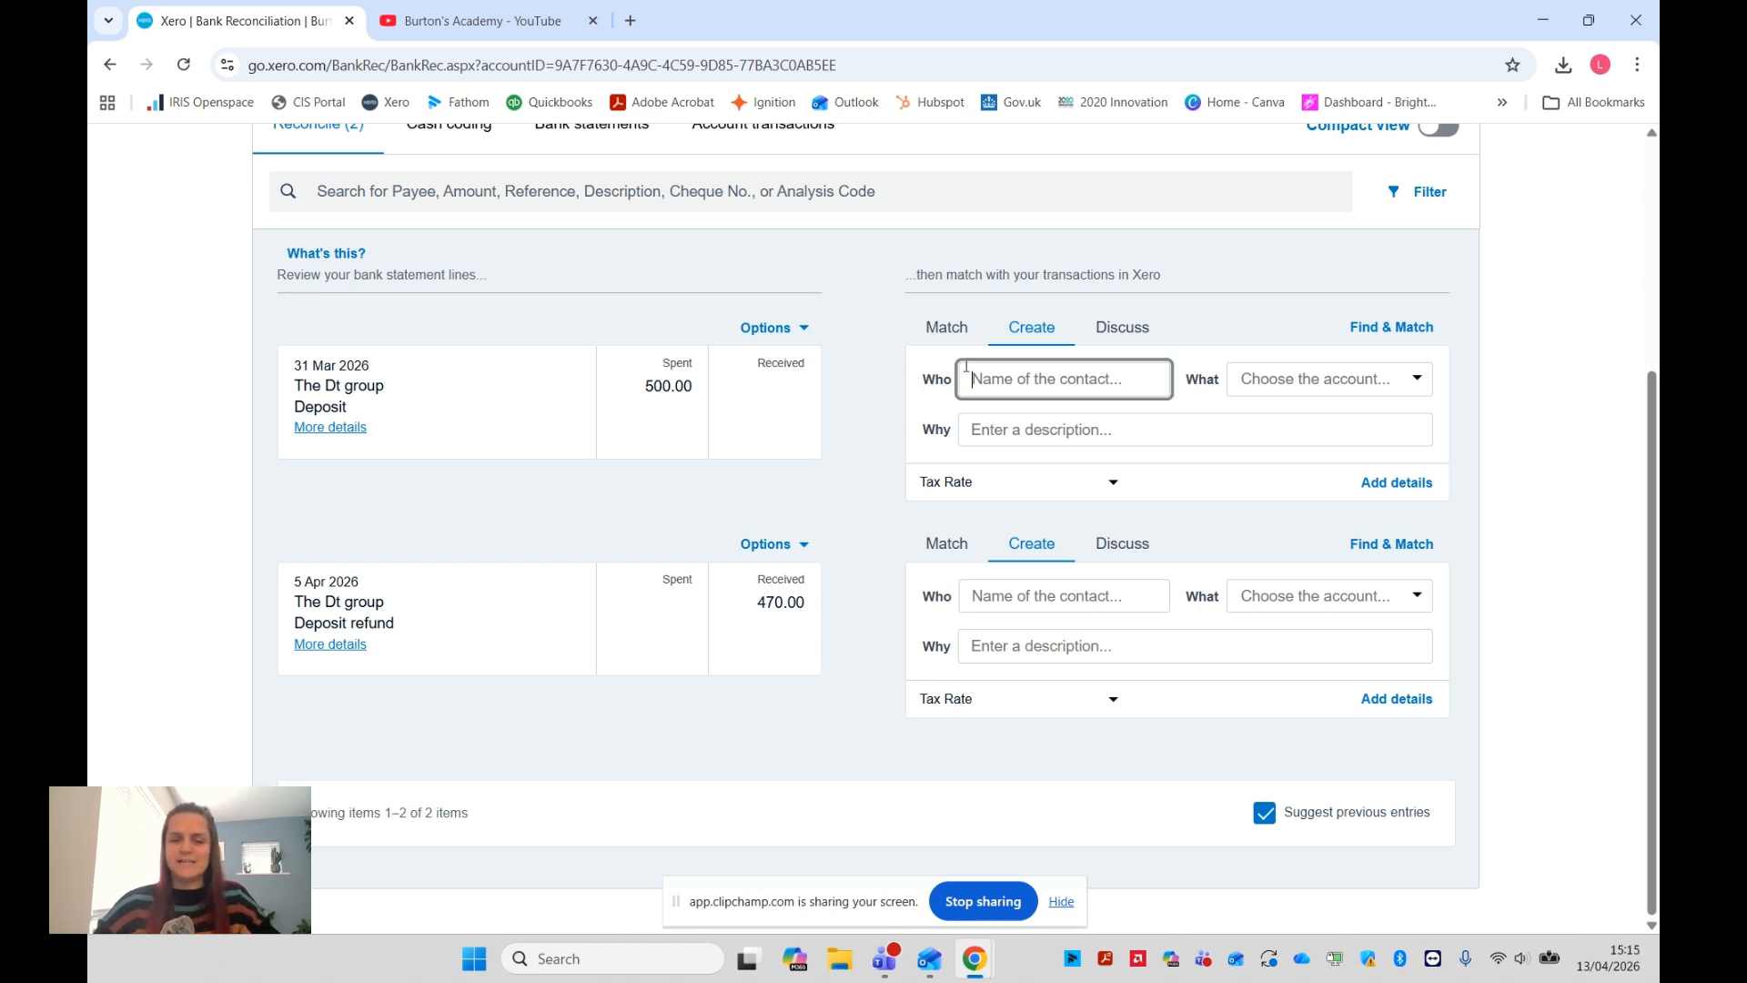
pyautogui.write('the dt gro')
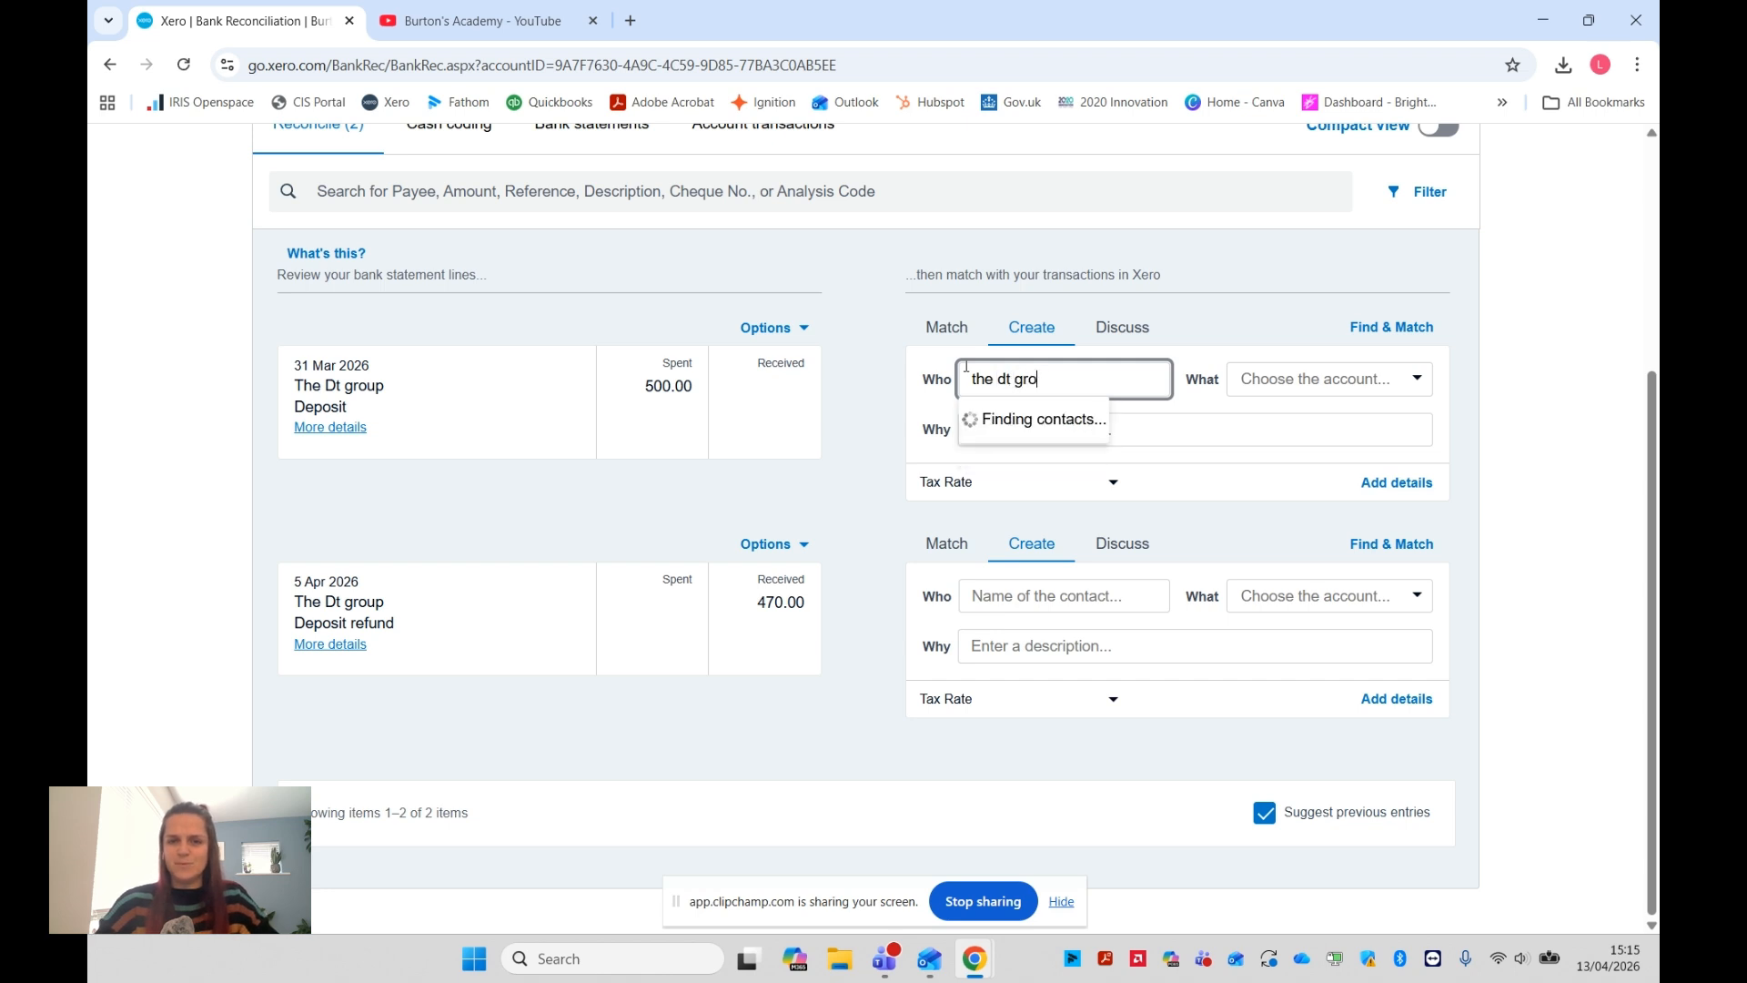
pyautogui.write('u')
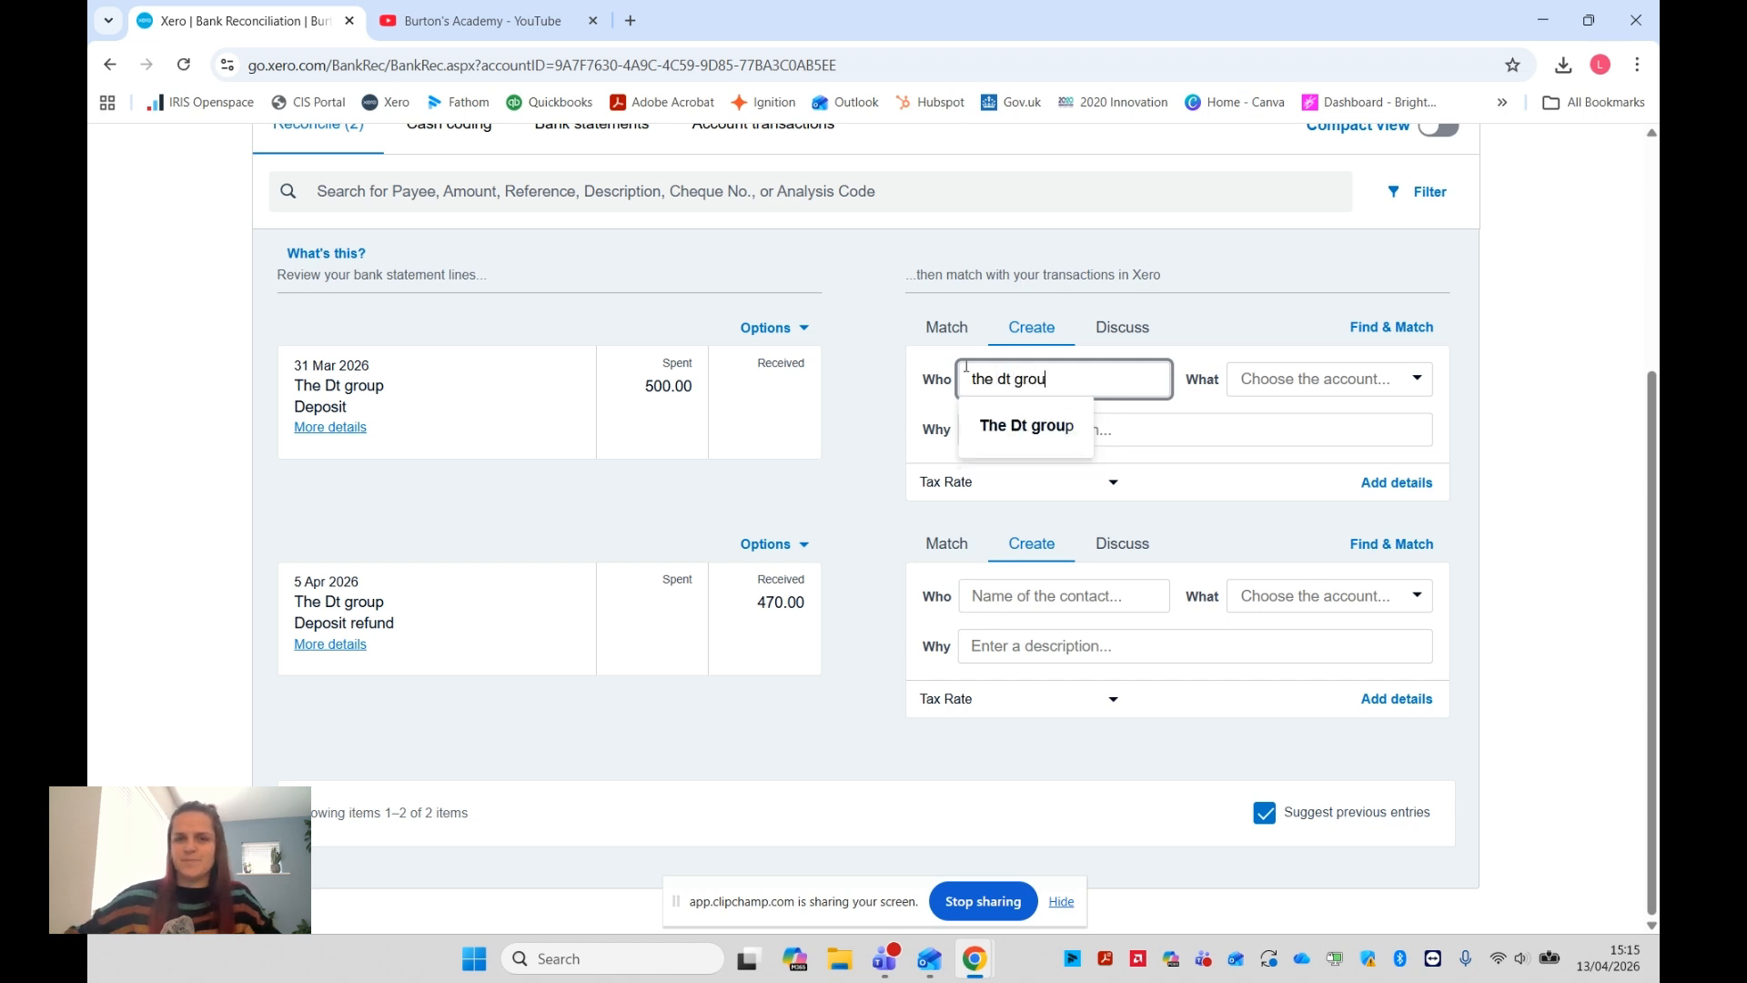
pyautogui.click(1016, 426)
pyautogui.click(1328, 380)
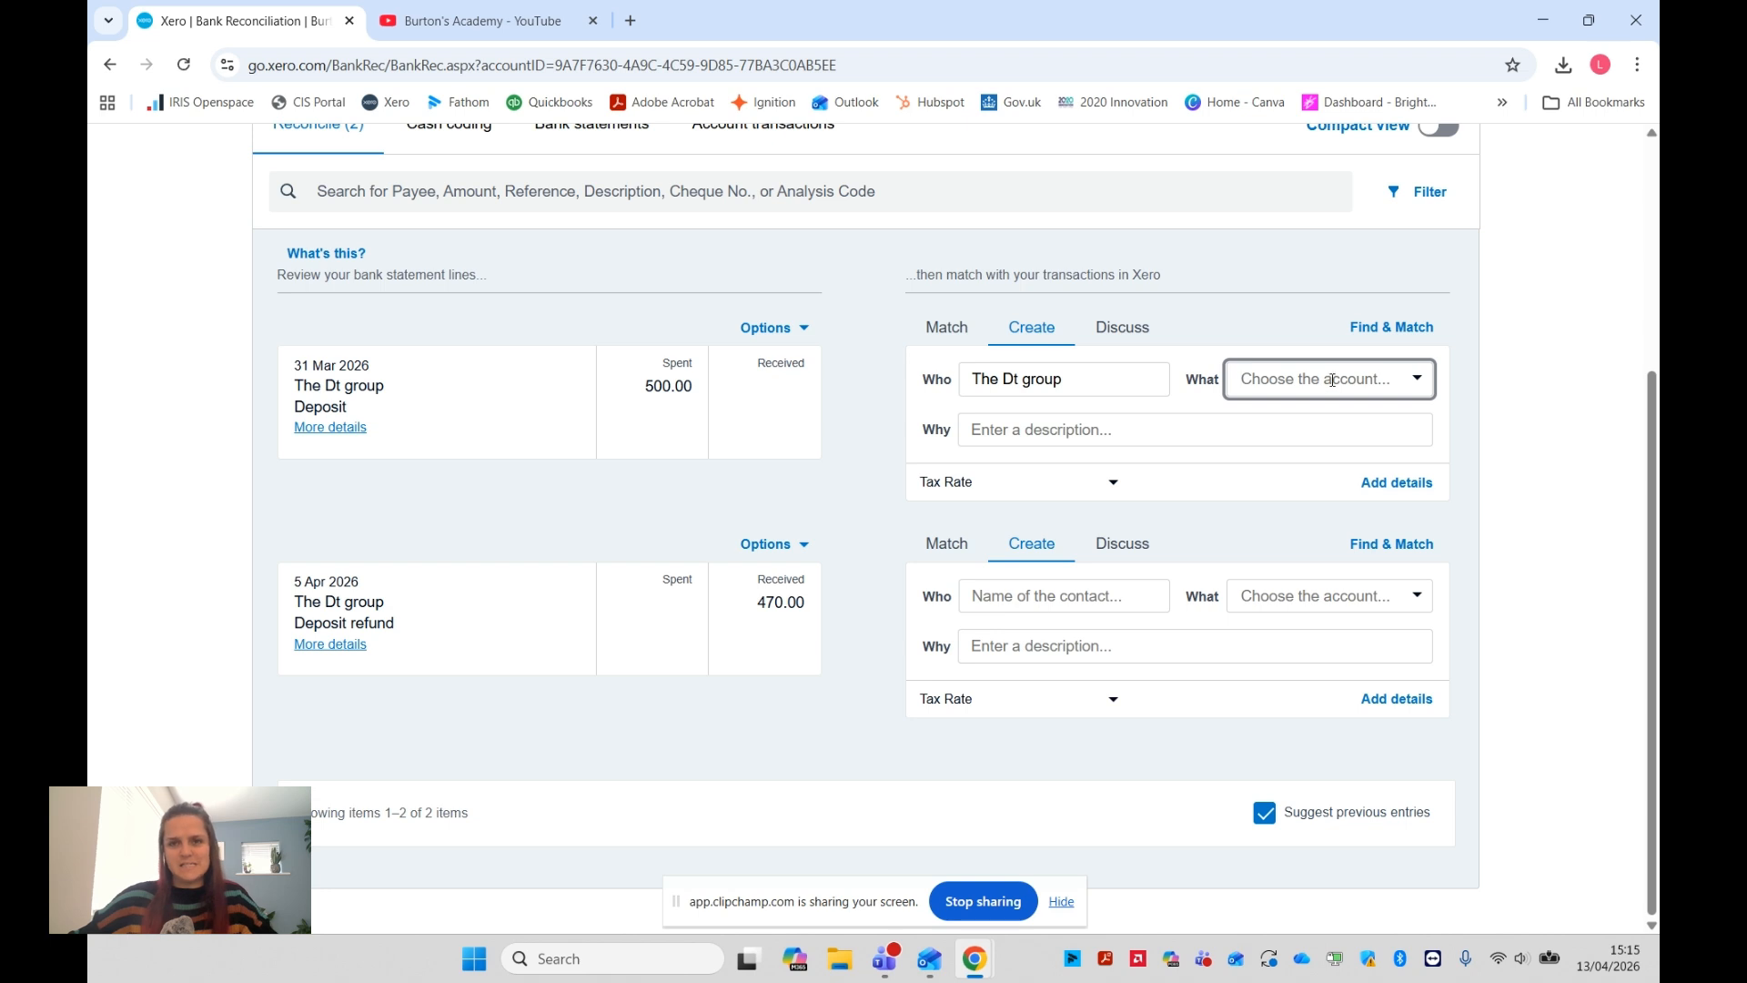
pyautogui.write('accoun')
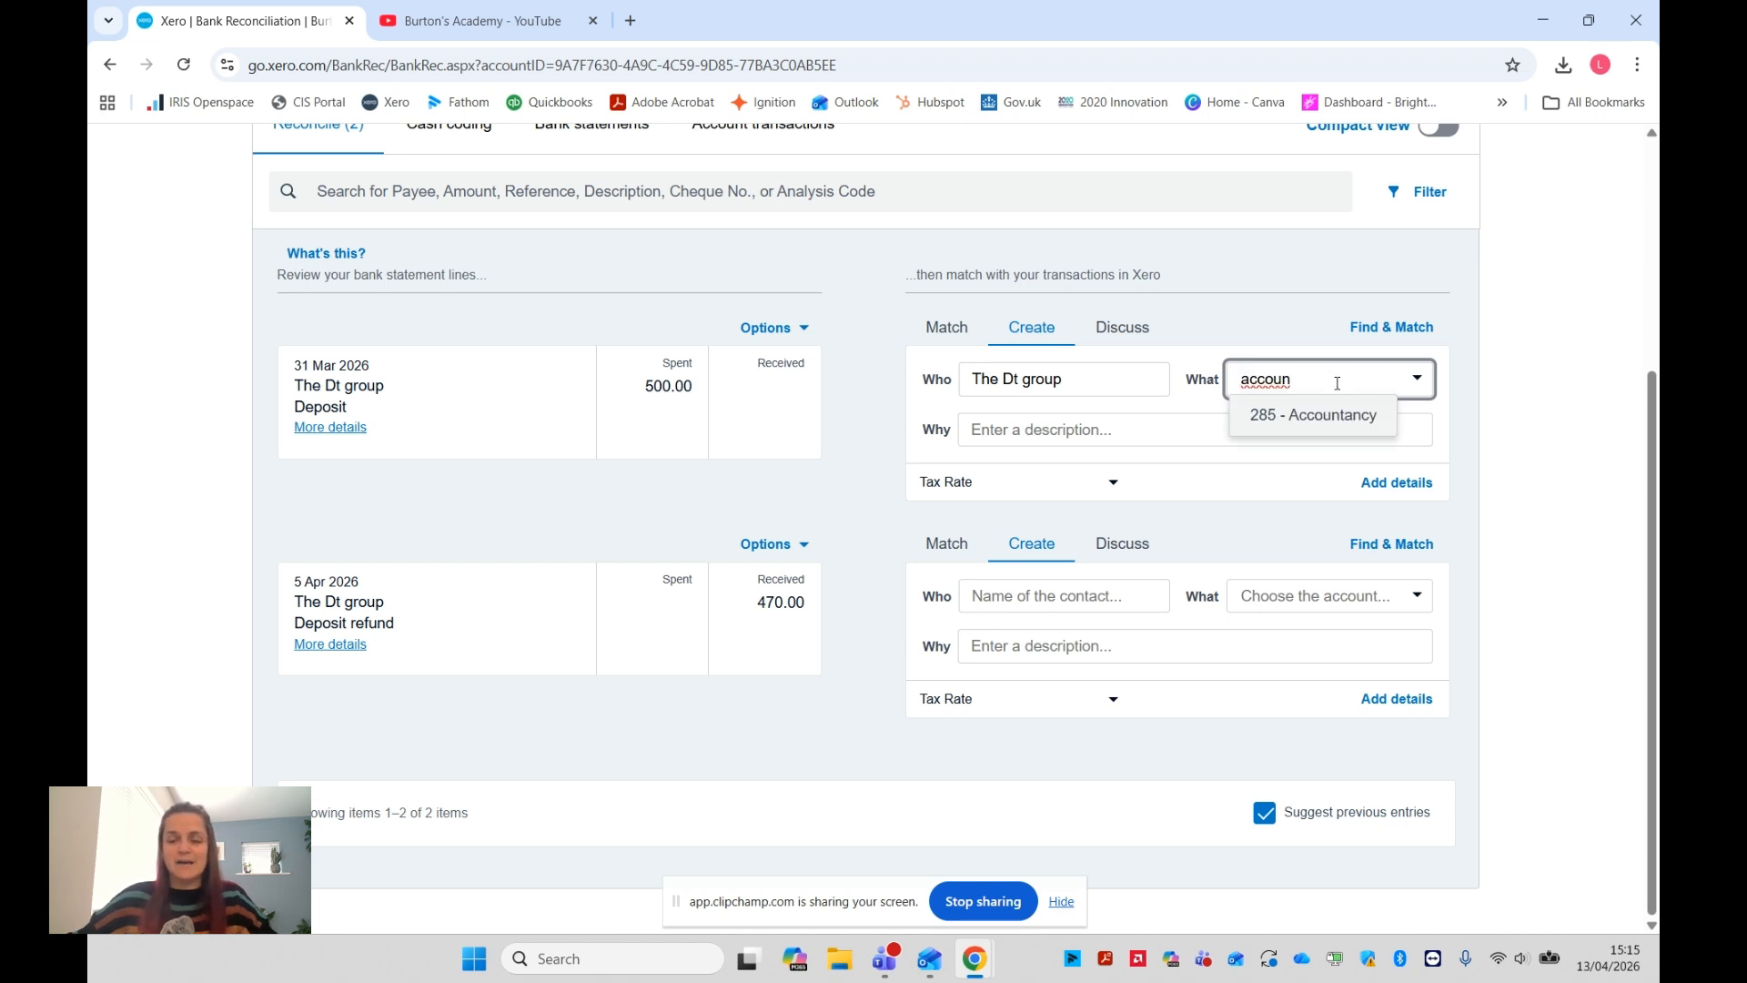
pyautogui.click(1264, 416)
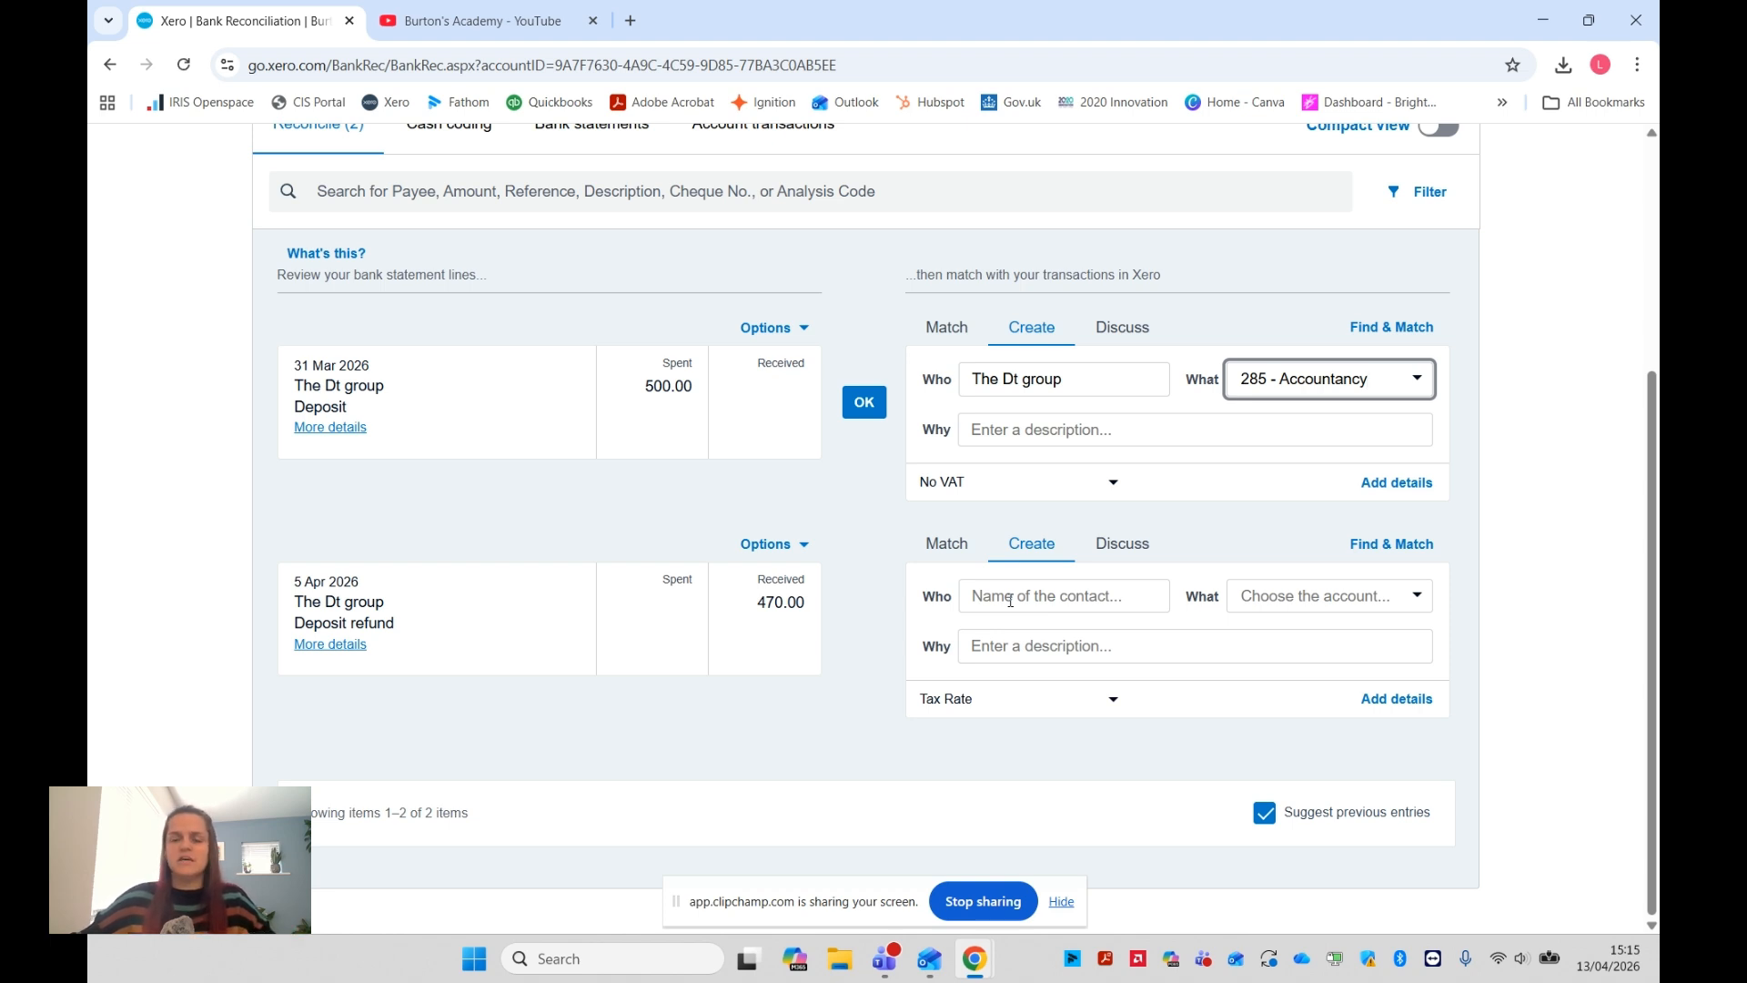
# Code the 5 Apr 2026 deposit refund to the contact The Dt group and the account 285 - Accountancy
pyautogui.click(1010, 597)
pyautogui.write('the')
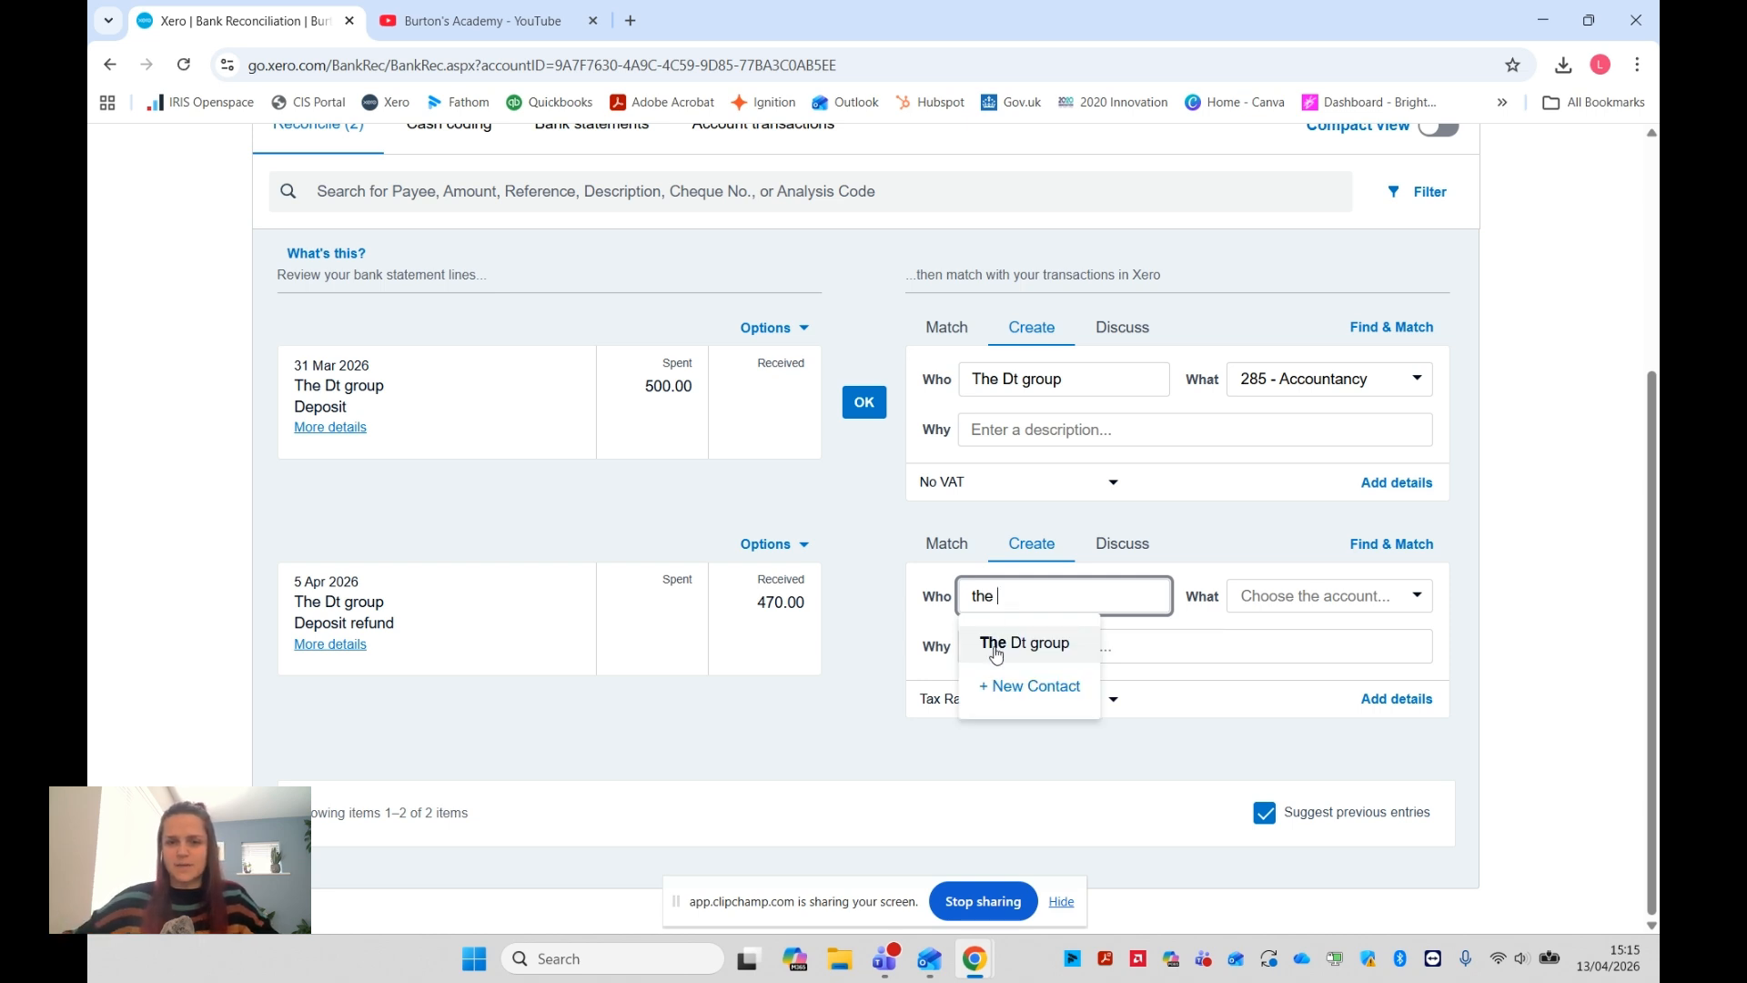
pyautogui.click(996, 644)
pyautogui.click(1332, 607)
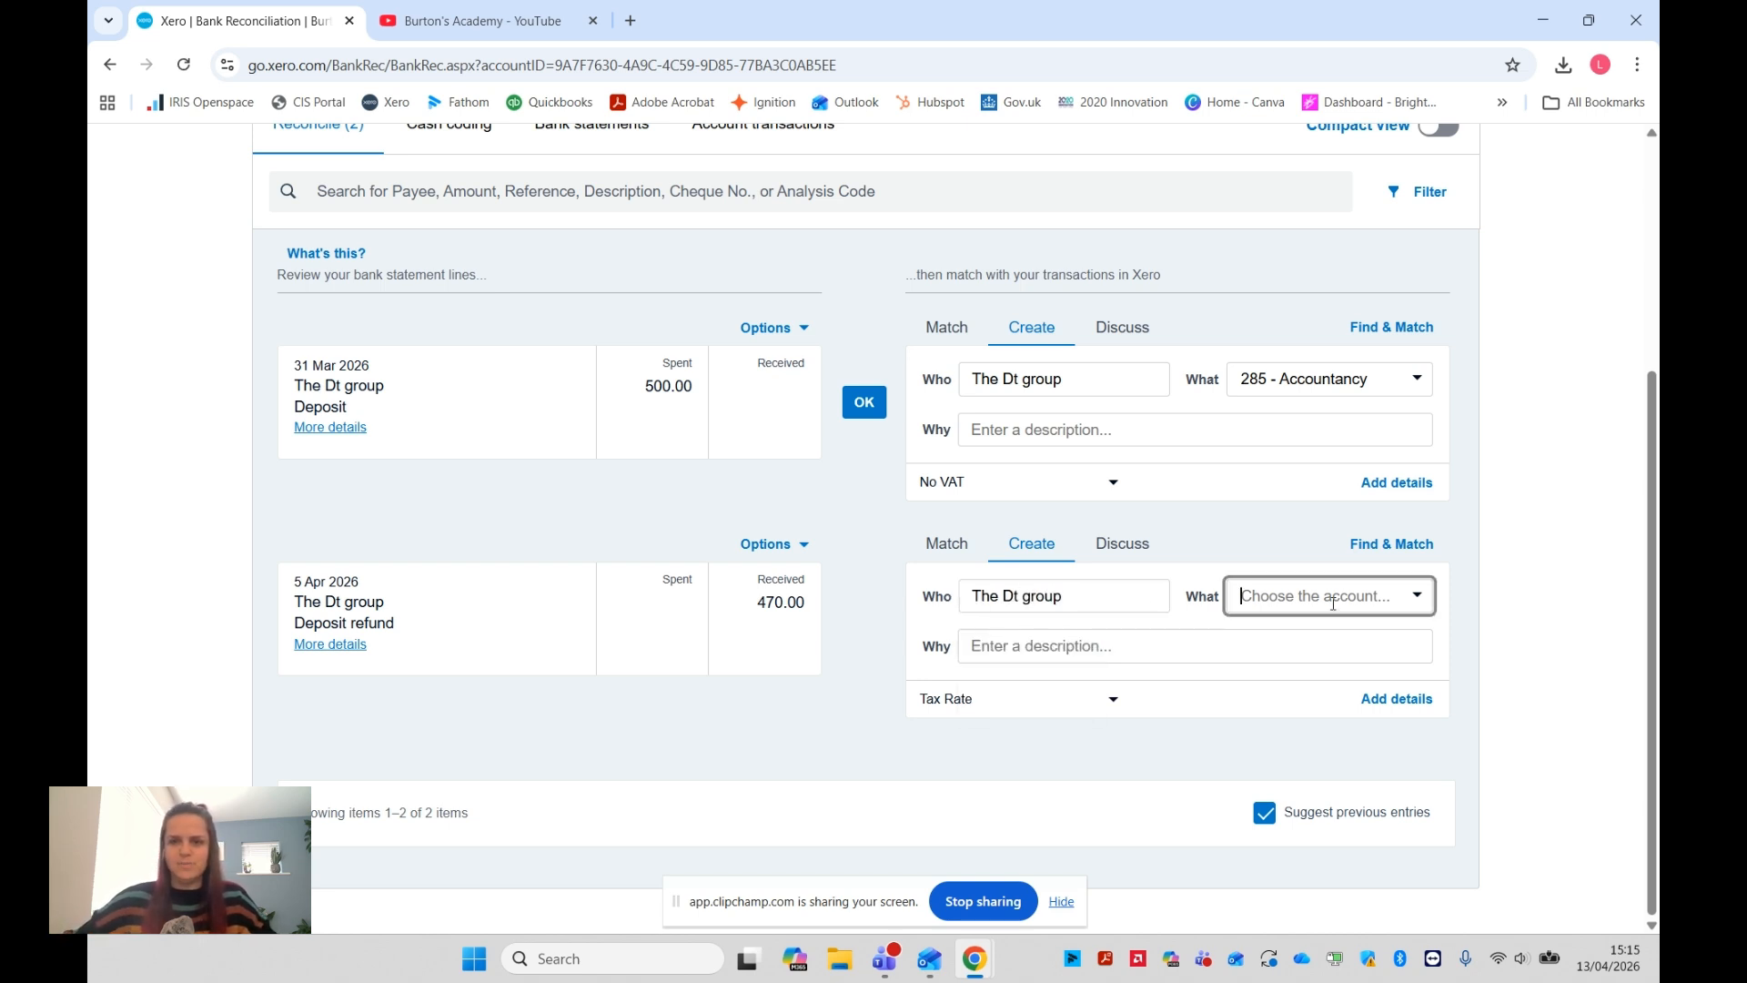
pyautogui.write('accoun')
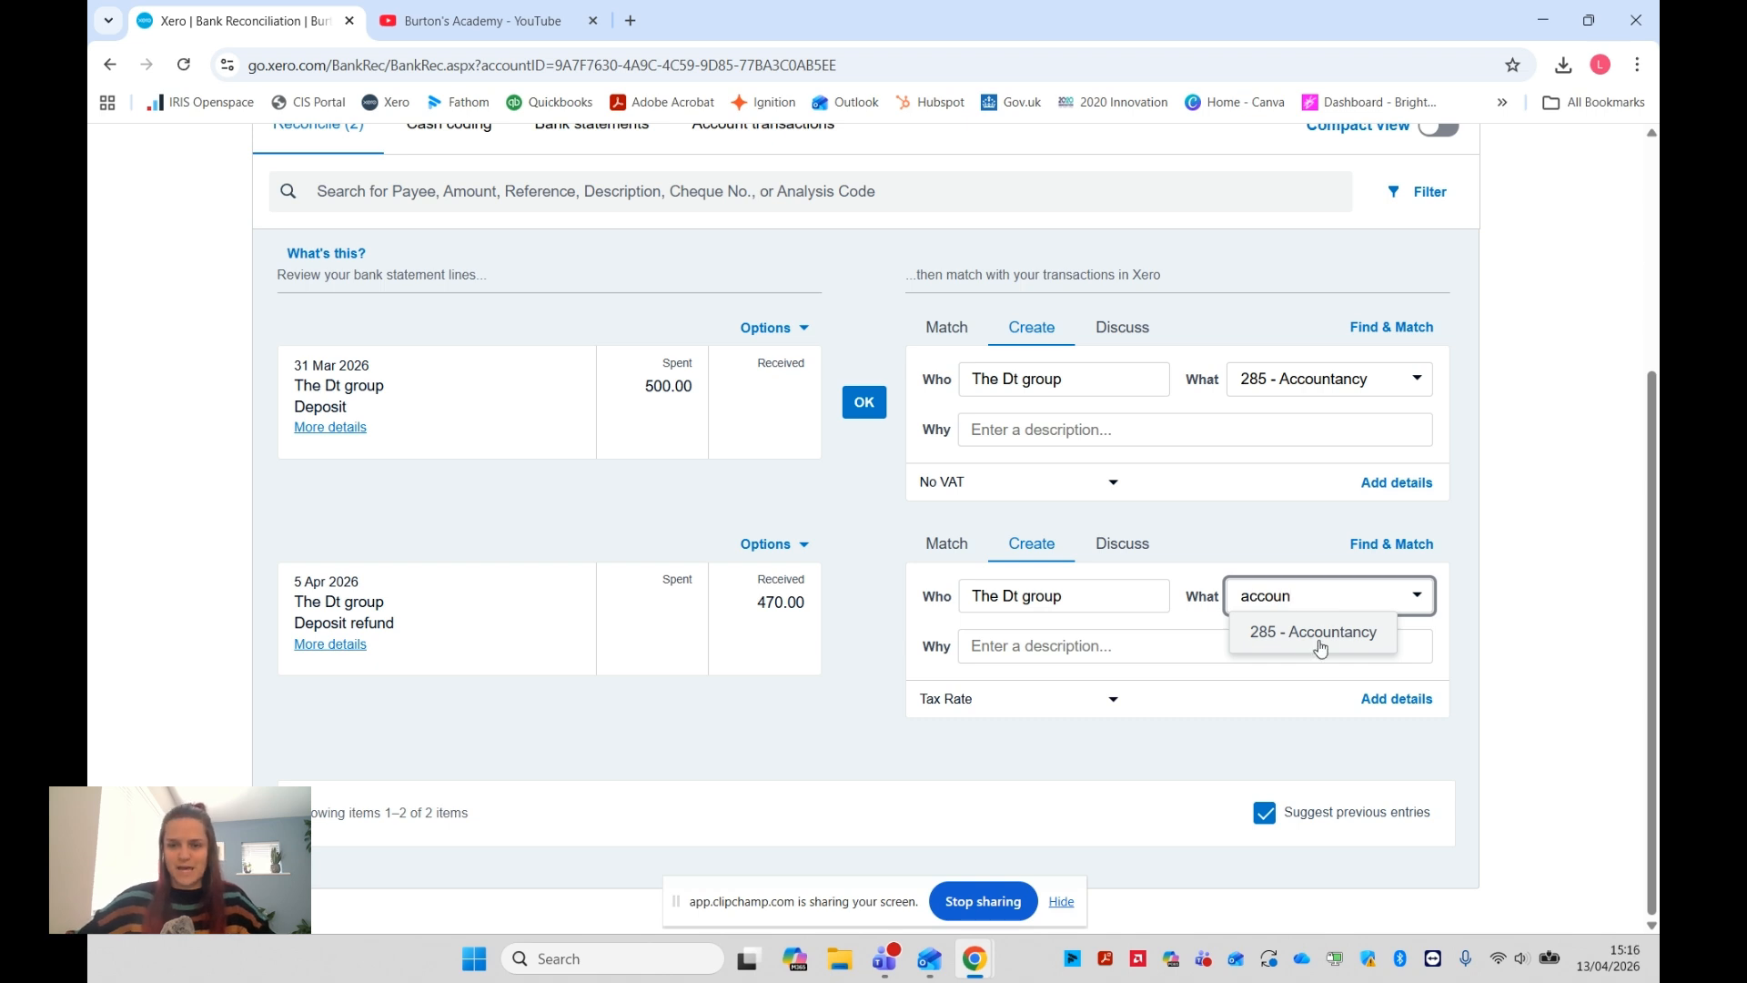
pyautogui.click(1317, 640)
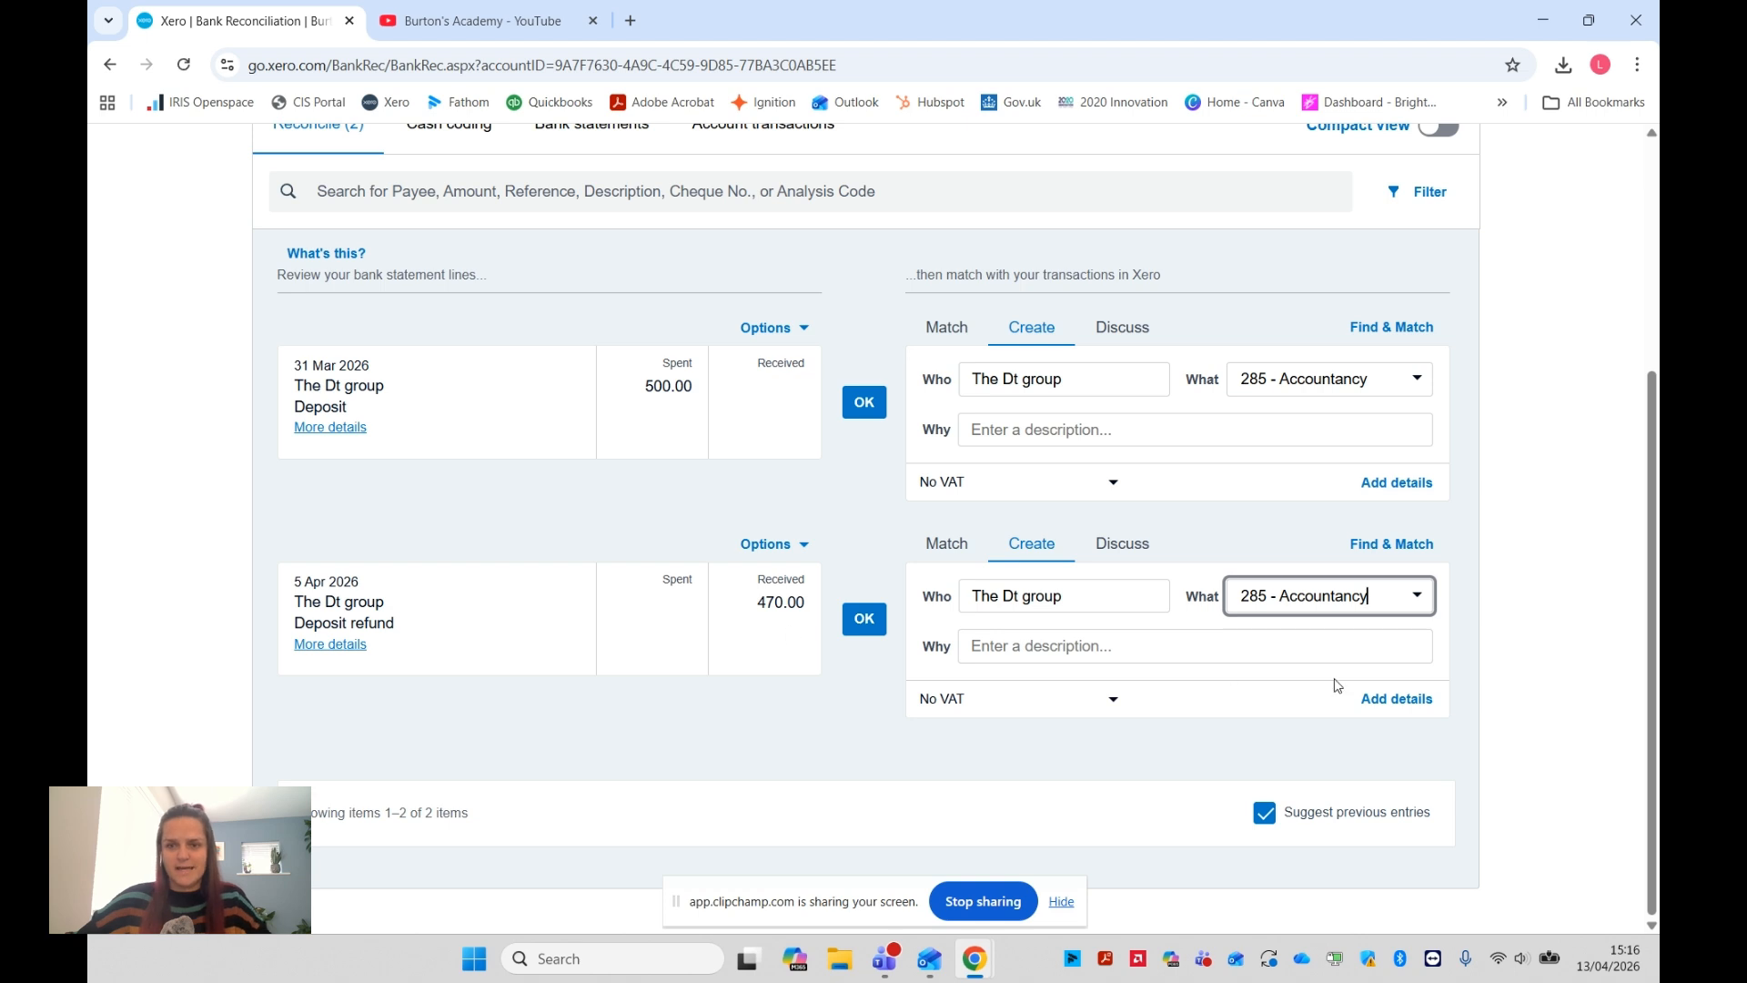
# Open the detailed entry for the 5 Apr deposit refund and set its line's unit price to 500
pyautogui.click(1407, 715)
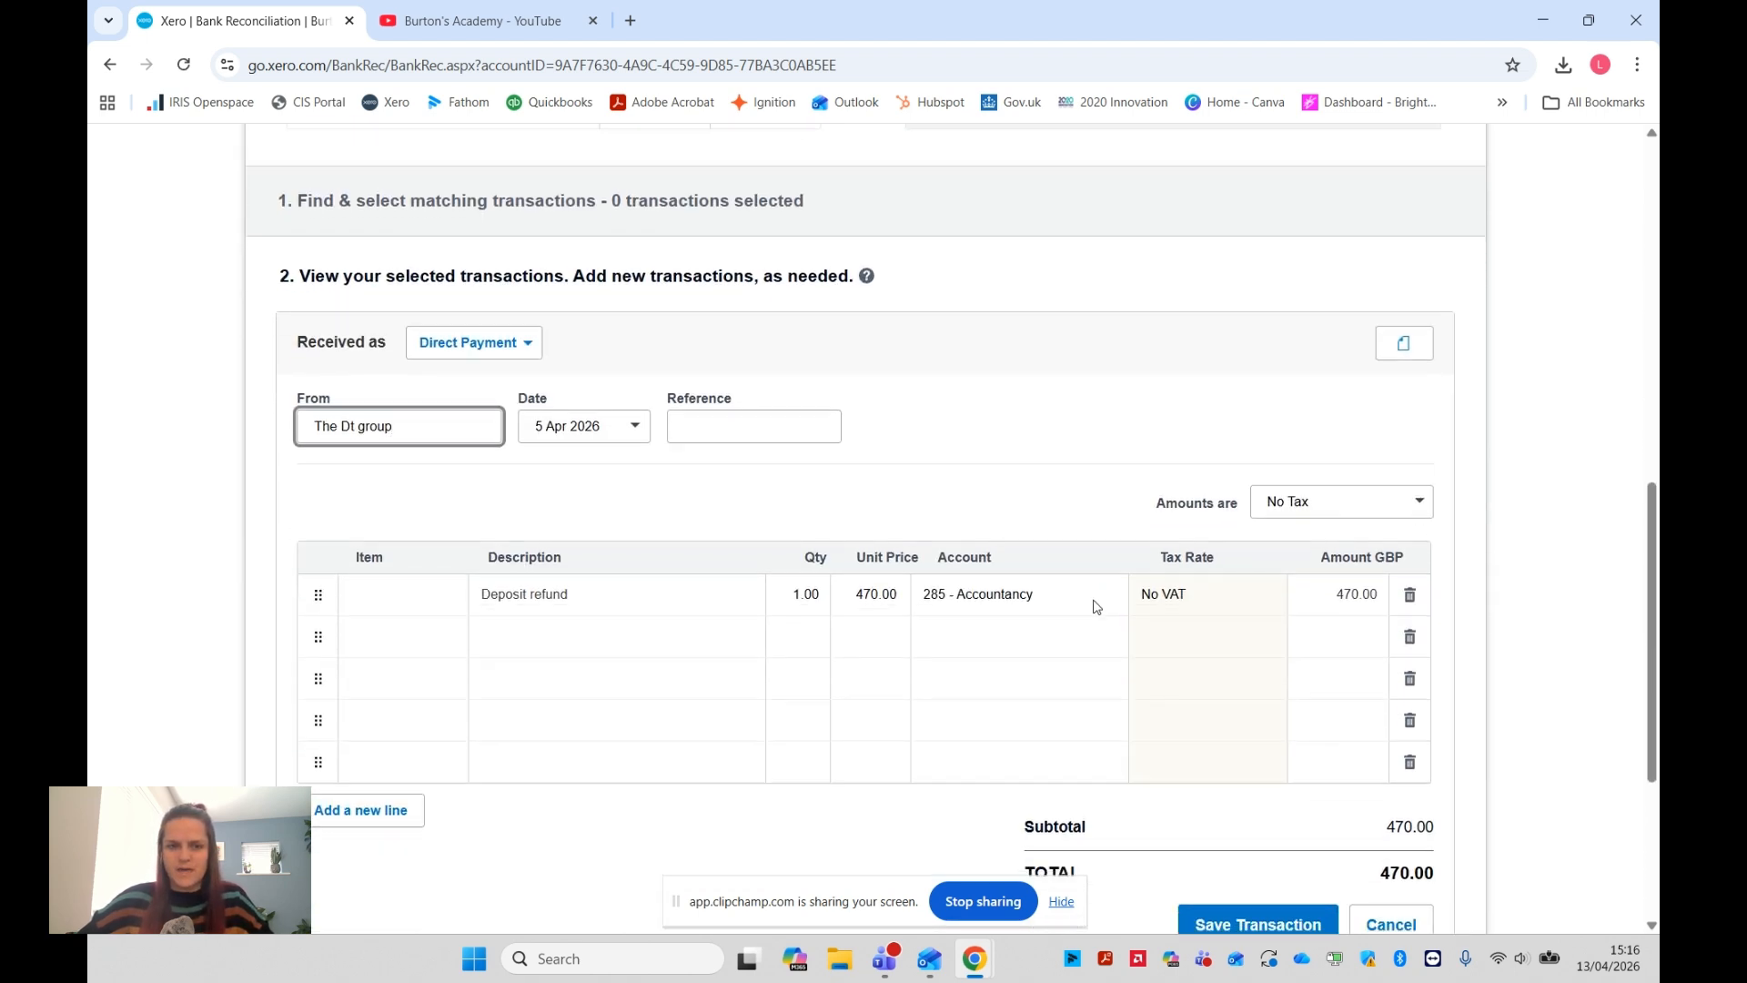
pyautogui.click(881, 599)
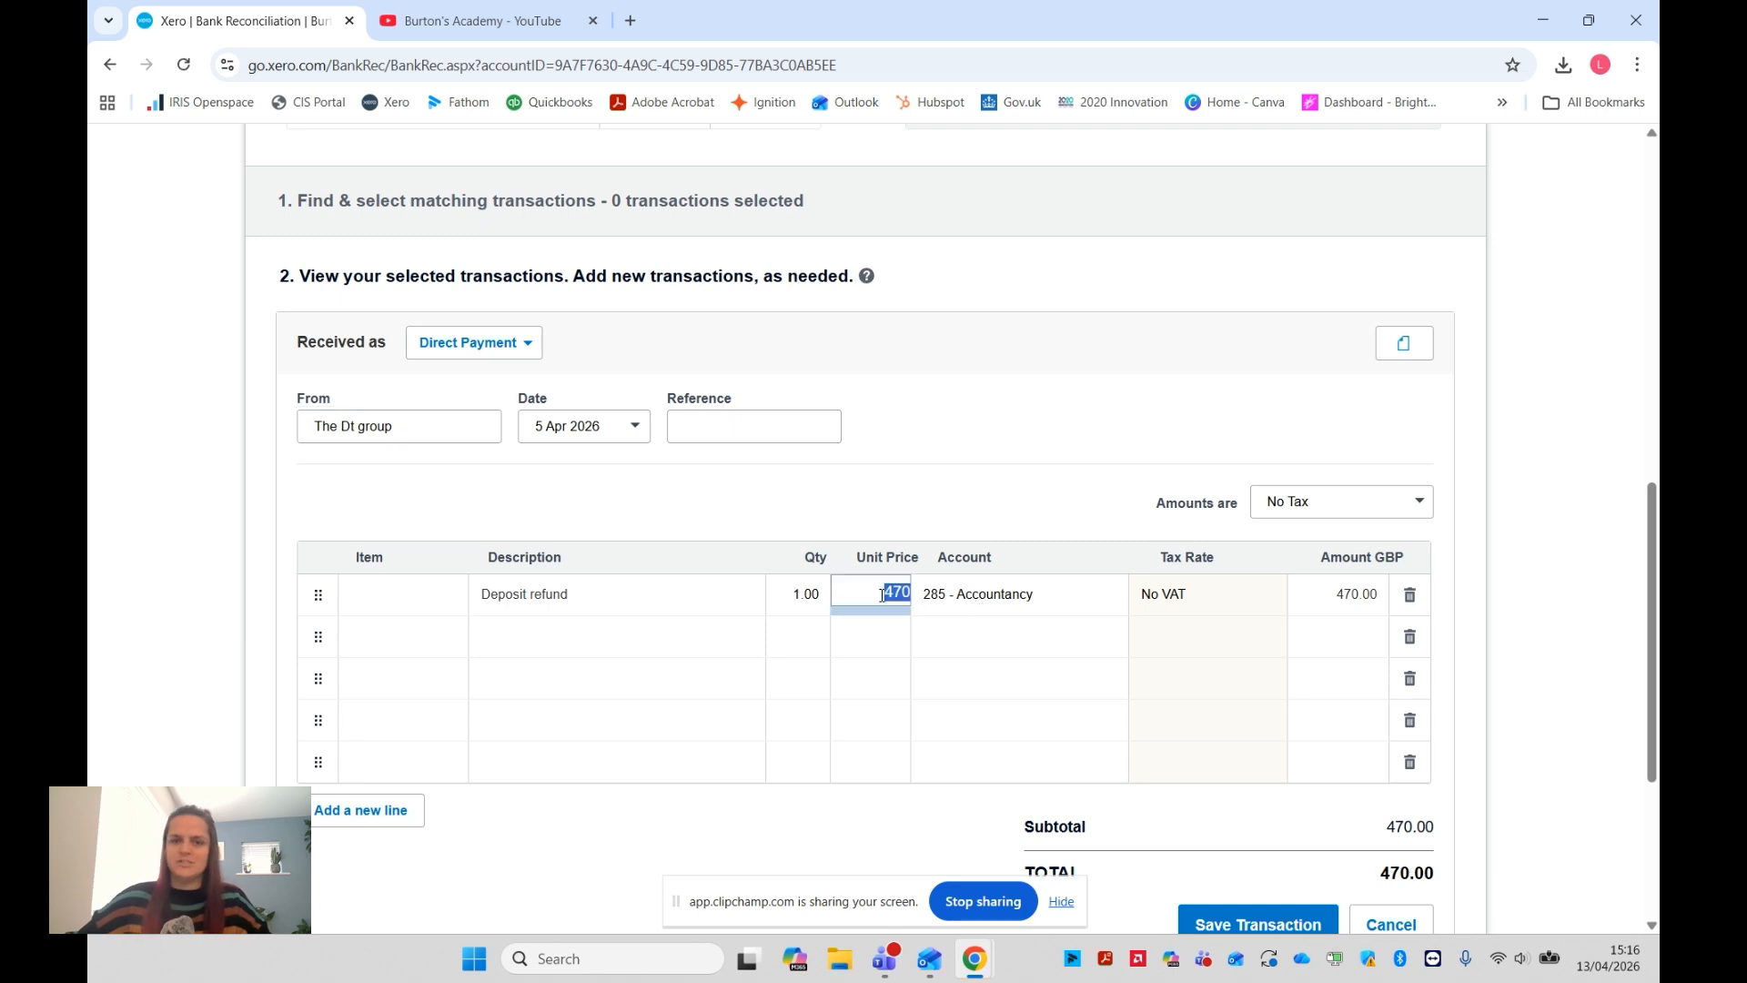
pyautogui.write('500')
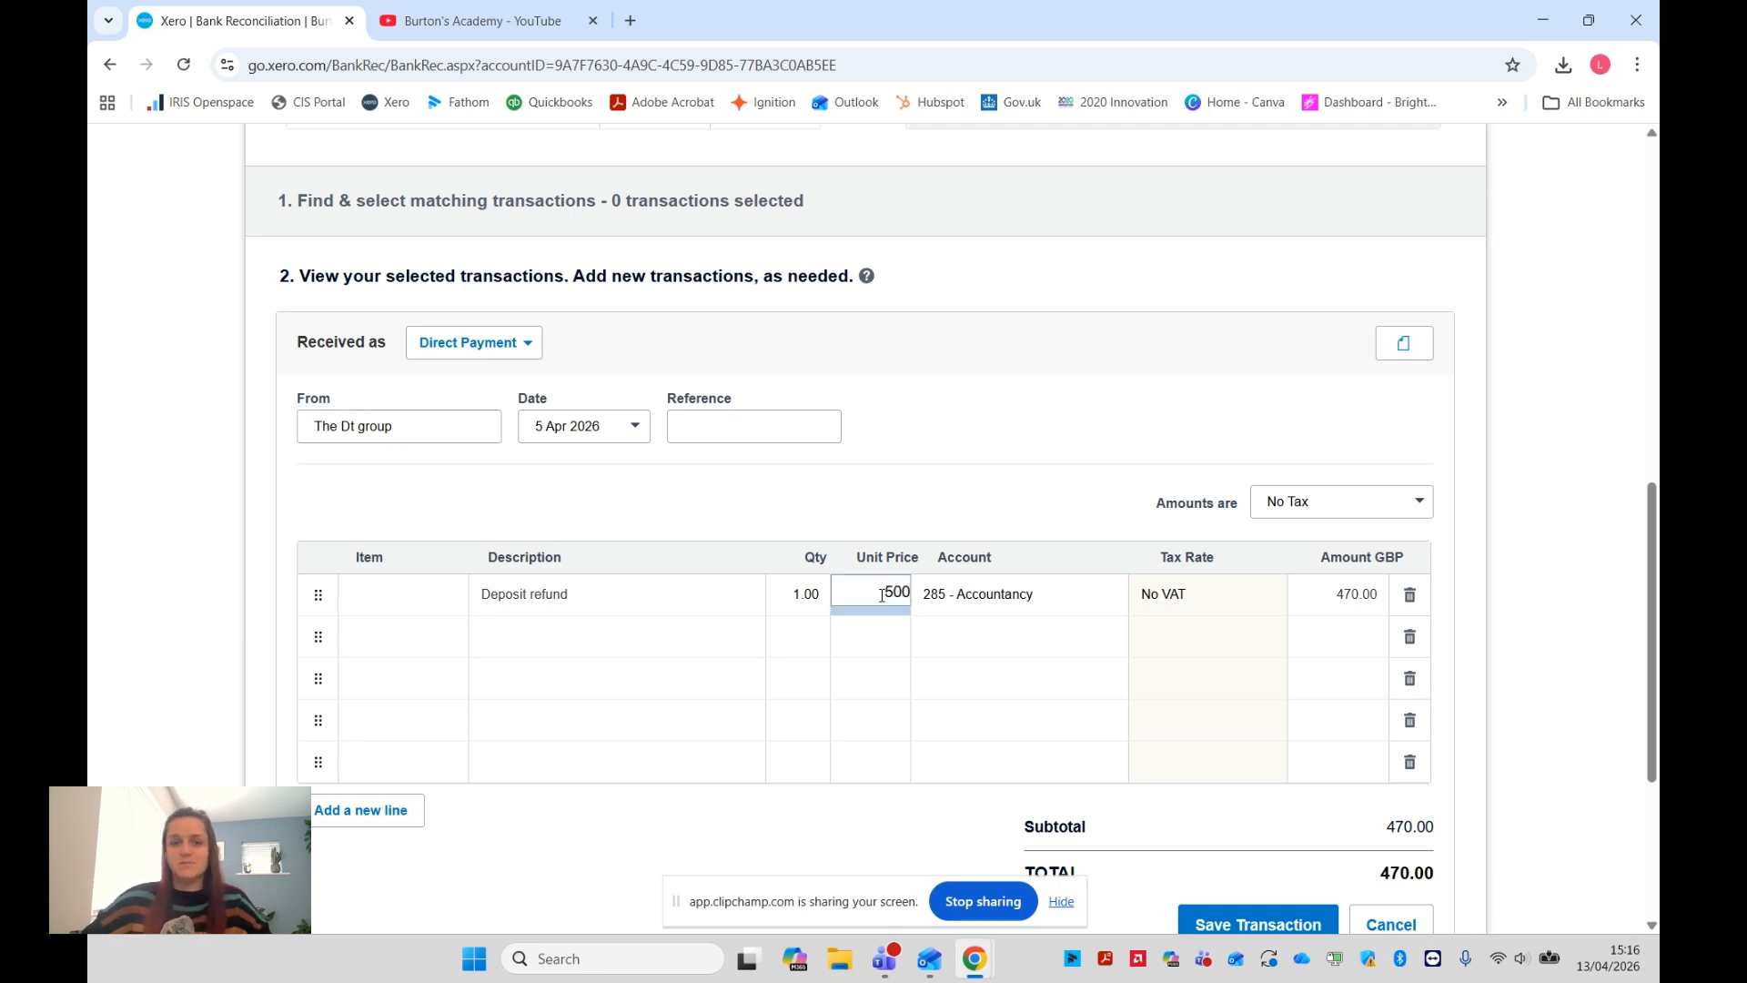
# Add a second line described as "motor" with a unit price of 30 and the account 267 - Motor expenses
pyautogui.click(726, 634)
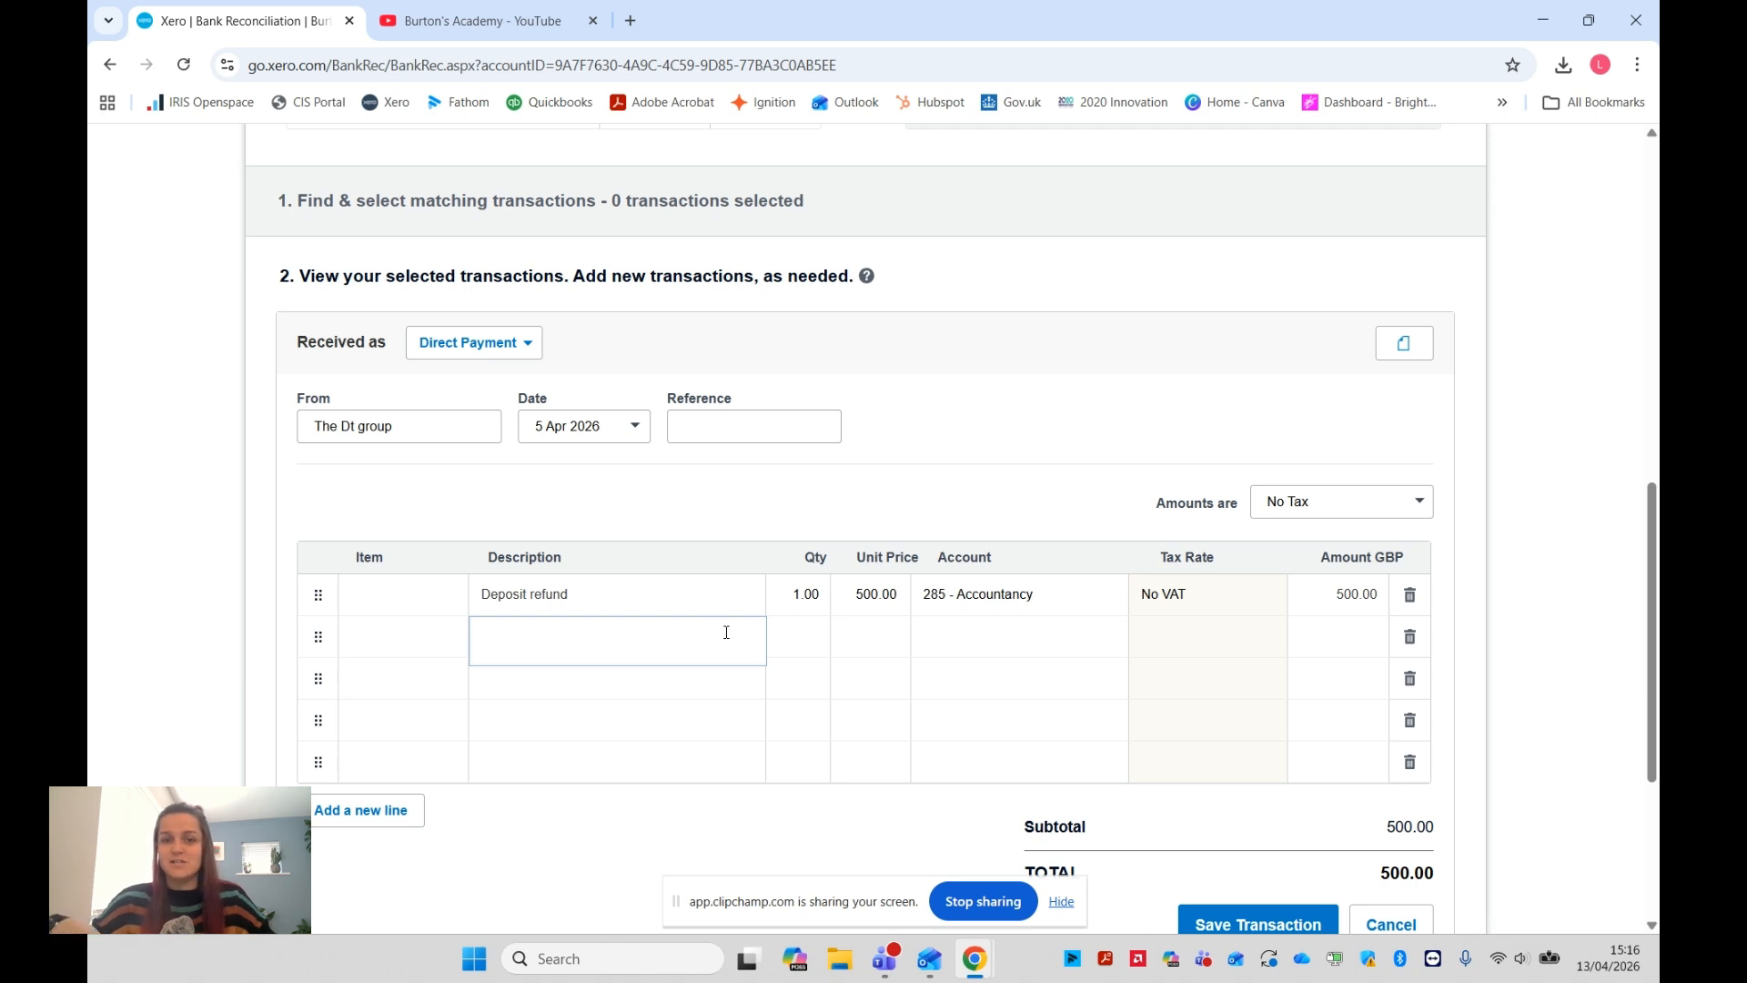
pyautogui.write('motor')
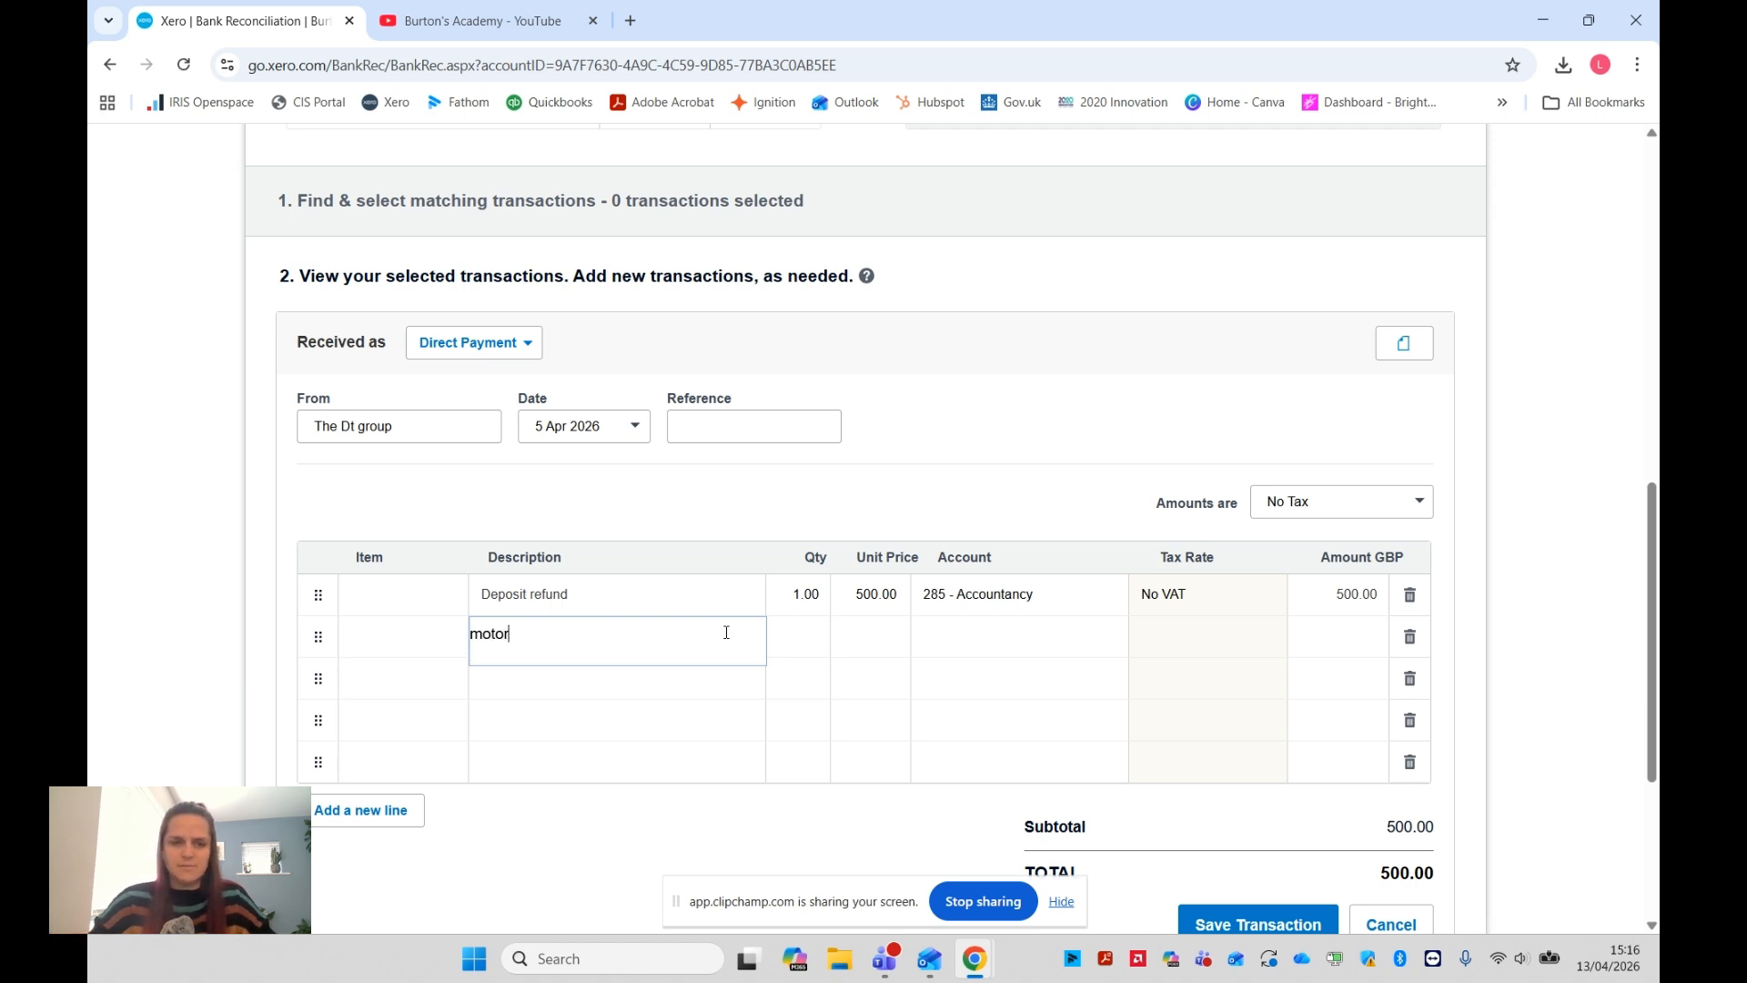
pyautogui.press('Tab')
pyautogui.press('Tab')
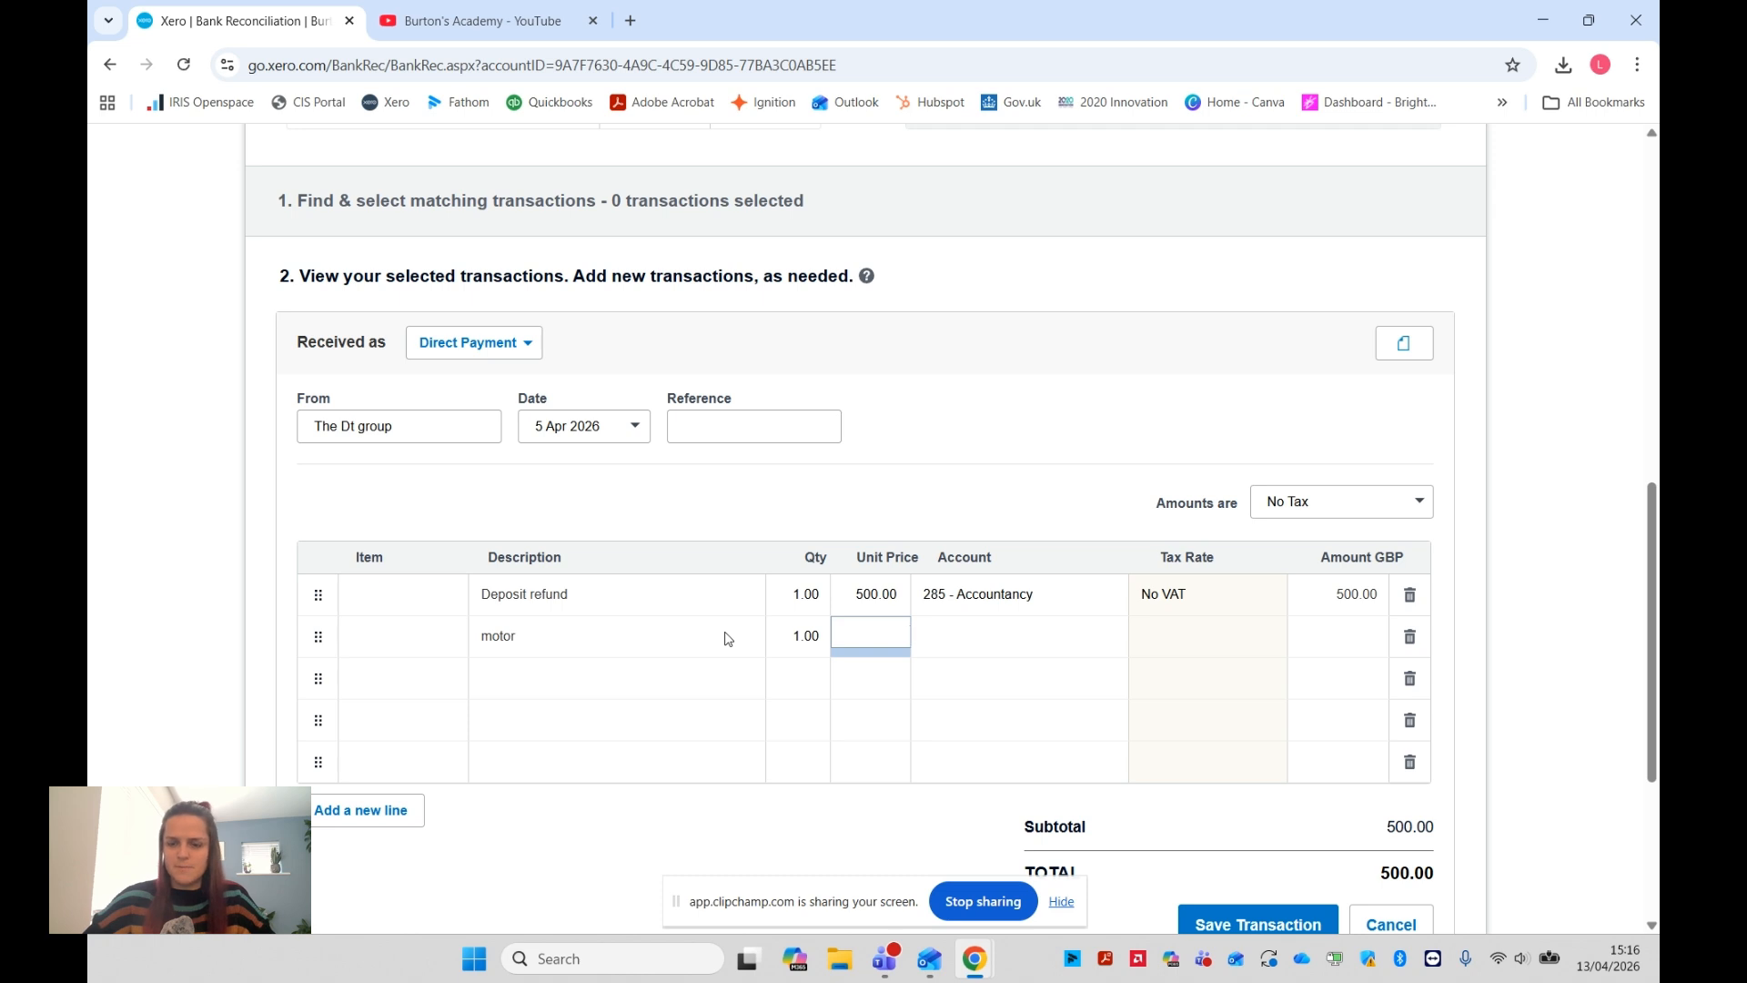
pyautogui.write('30')
pyautogui.press('Tab')
pyautogui.write('moto')
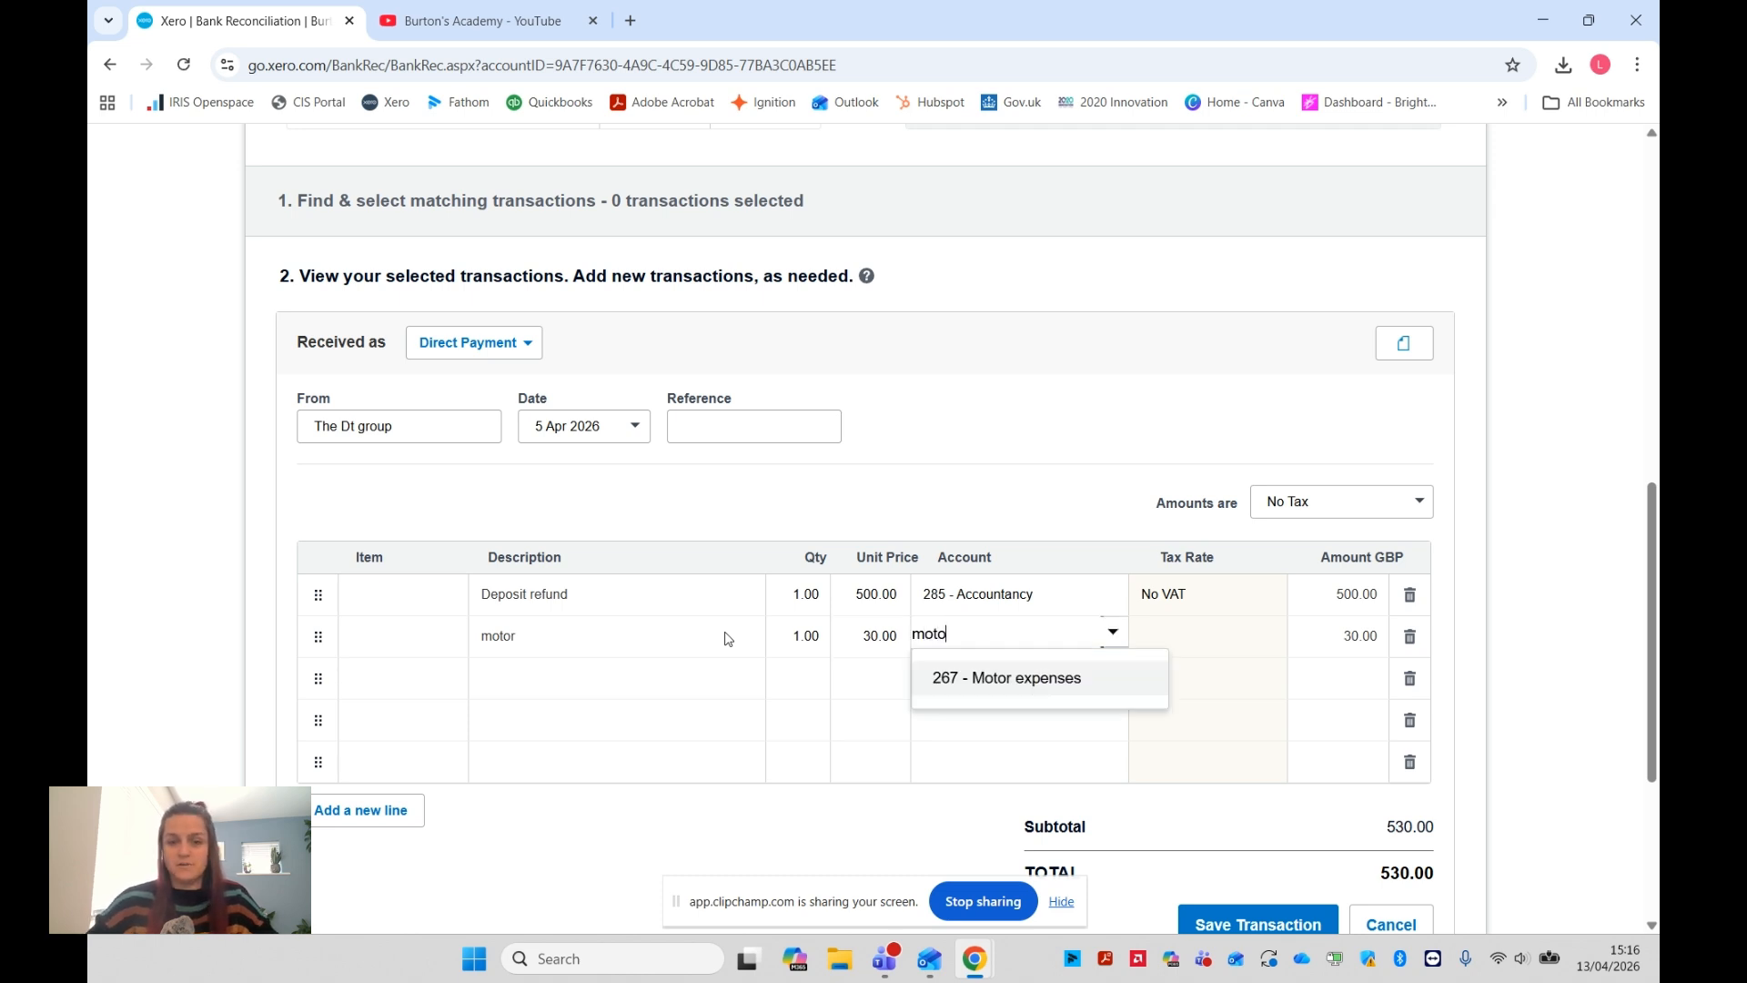
pyautogui.click(1024, 688)
# Make the motor line's unit price negative, at -30
pyautogui.hotkey('shift', 'Tab')
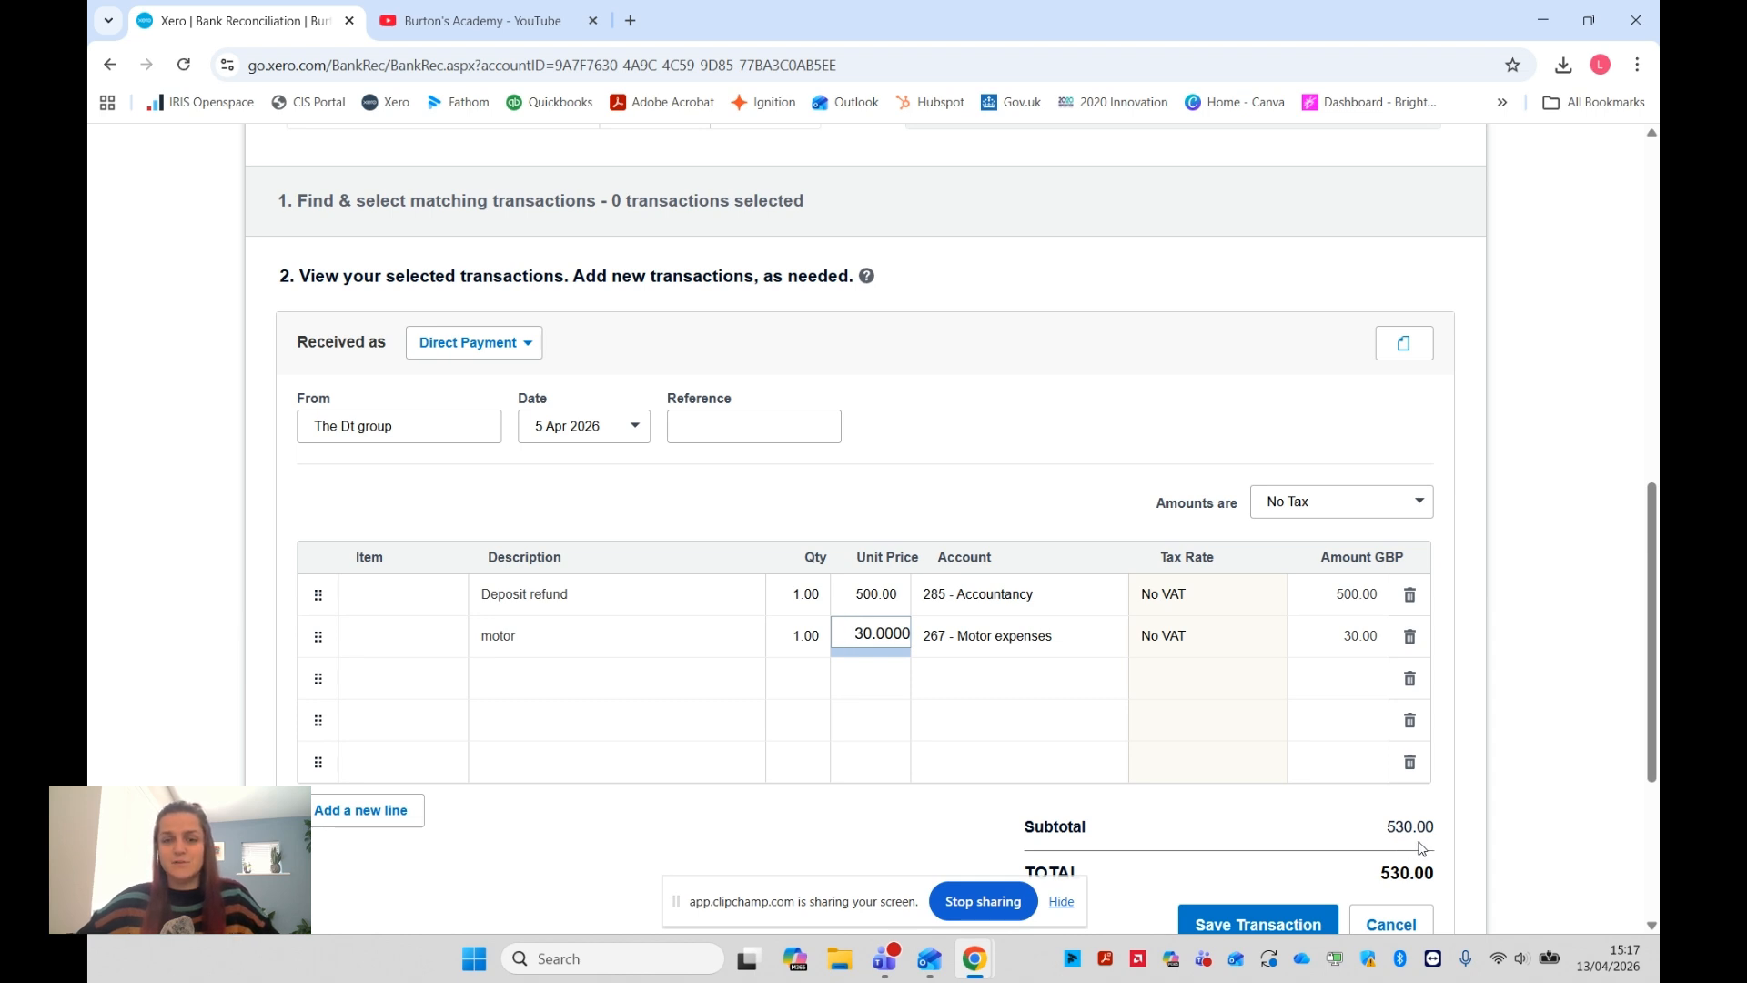
pyautogui.scroll(-3, 1422, 848)
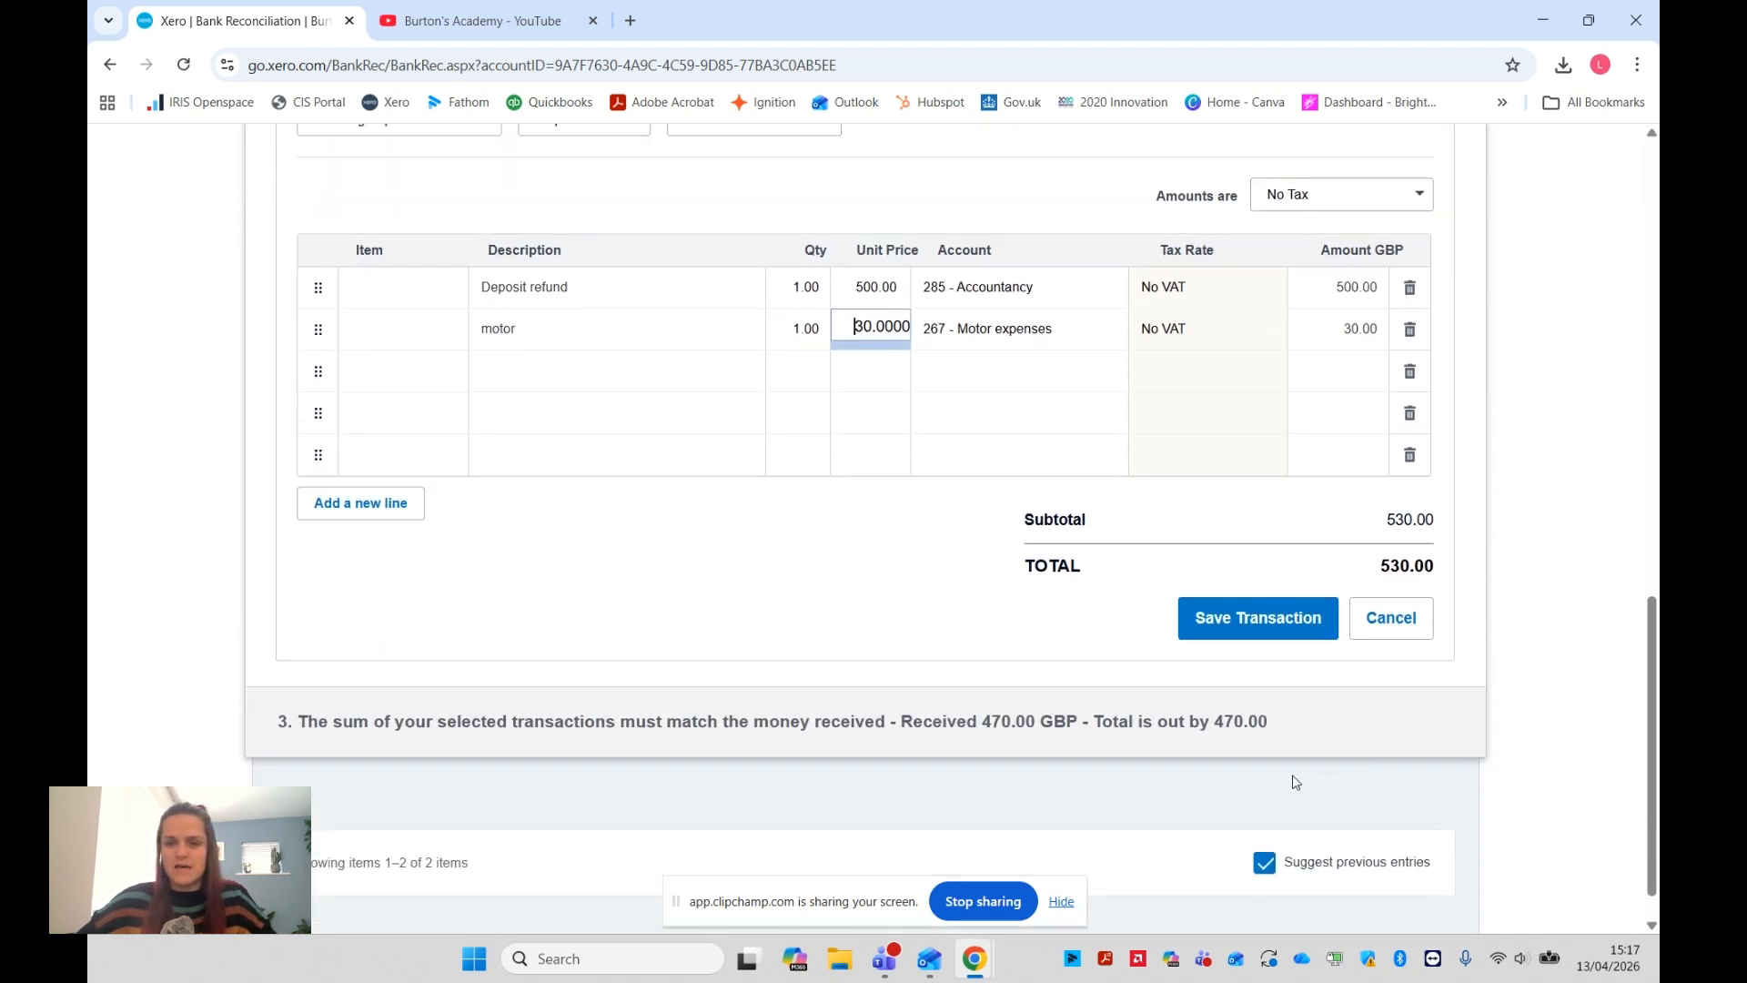
pyautogui.click(843, 335)
pyautogui.write('-')
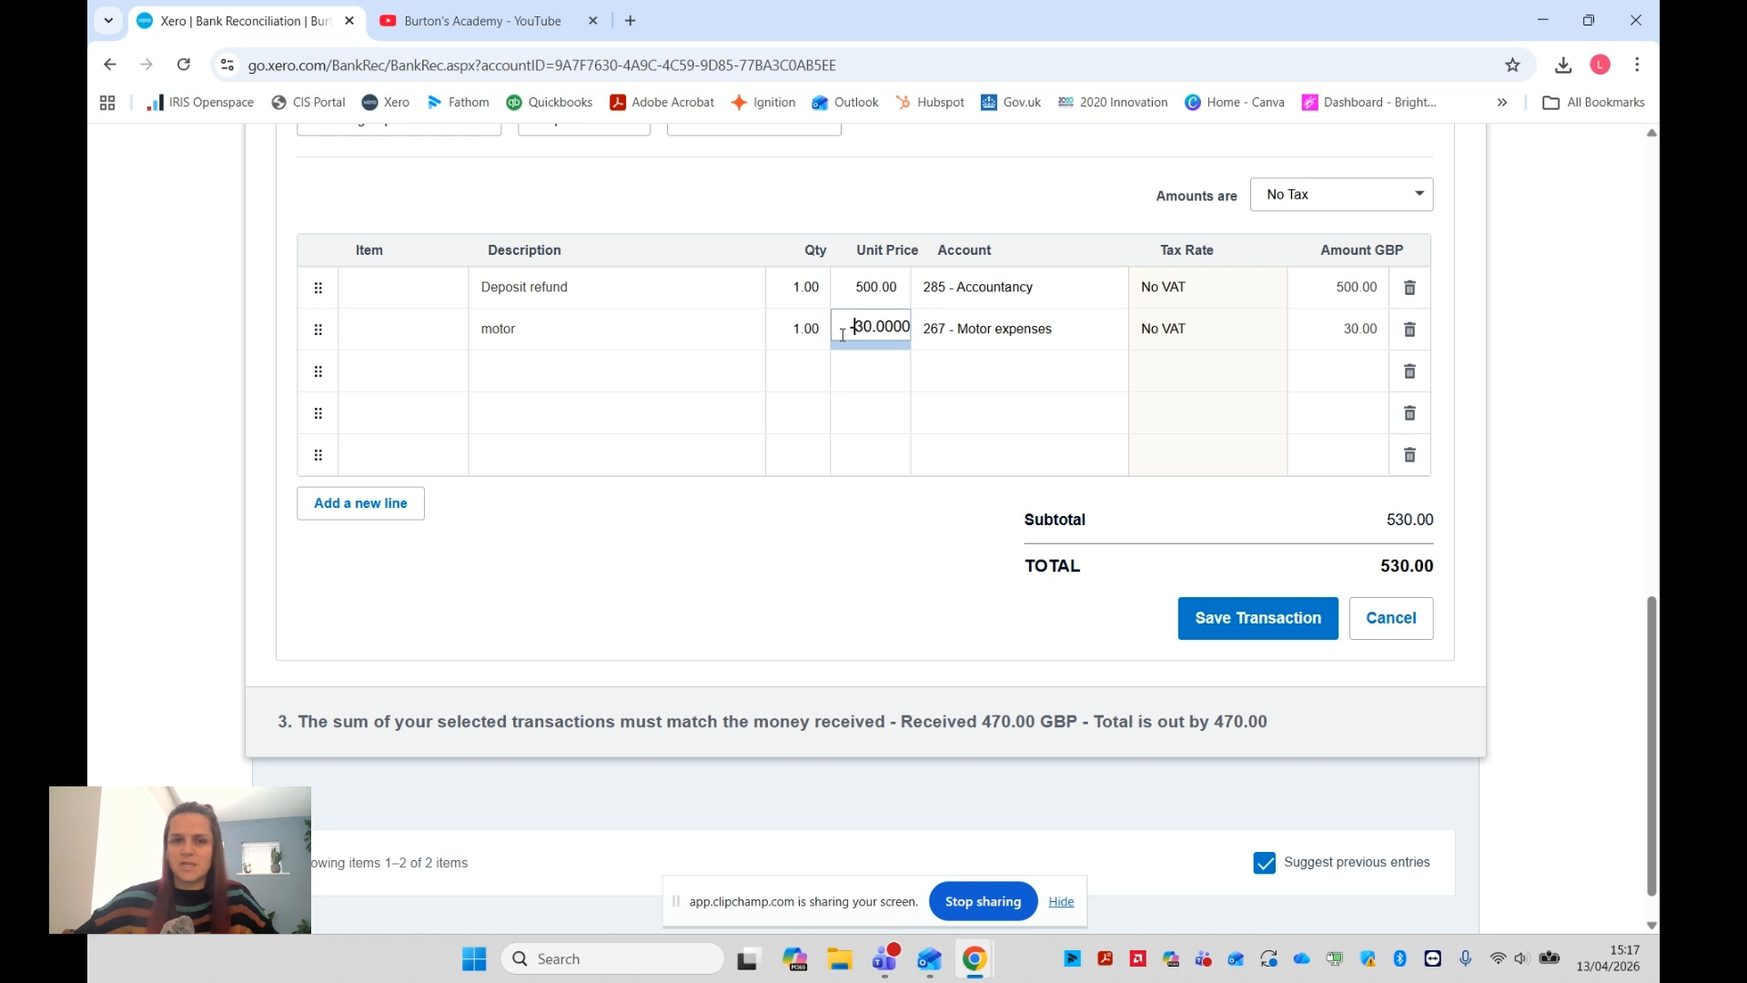
pyautogui.click(852, 362)
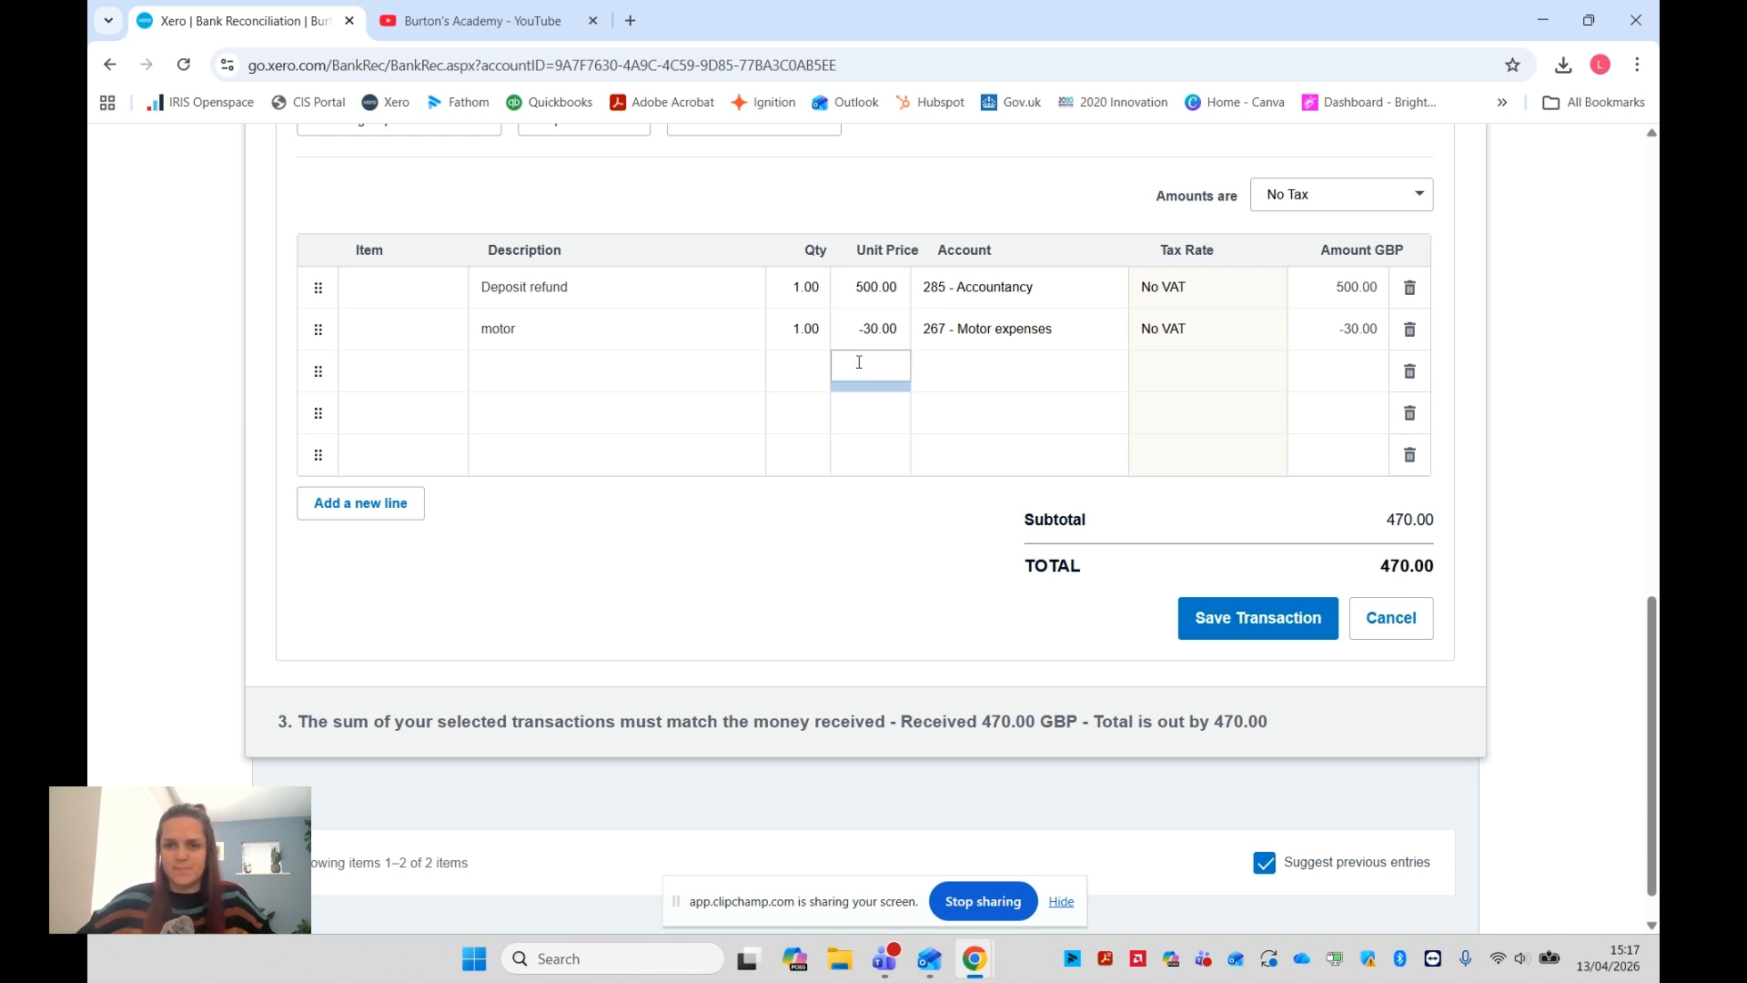
# Check the split lines against the money received, then save the transaction and reconcile it with the 5 Apr deposit refund
pyautogui.scroll(2, 957, 364)
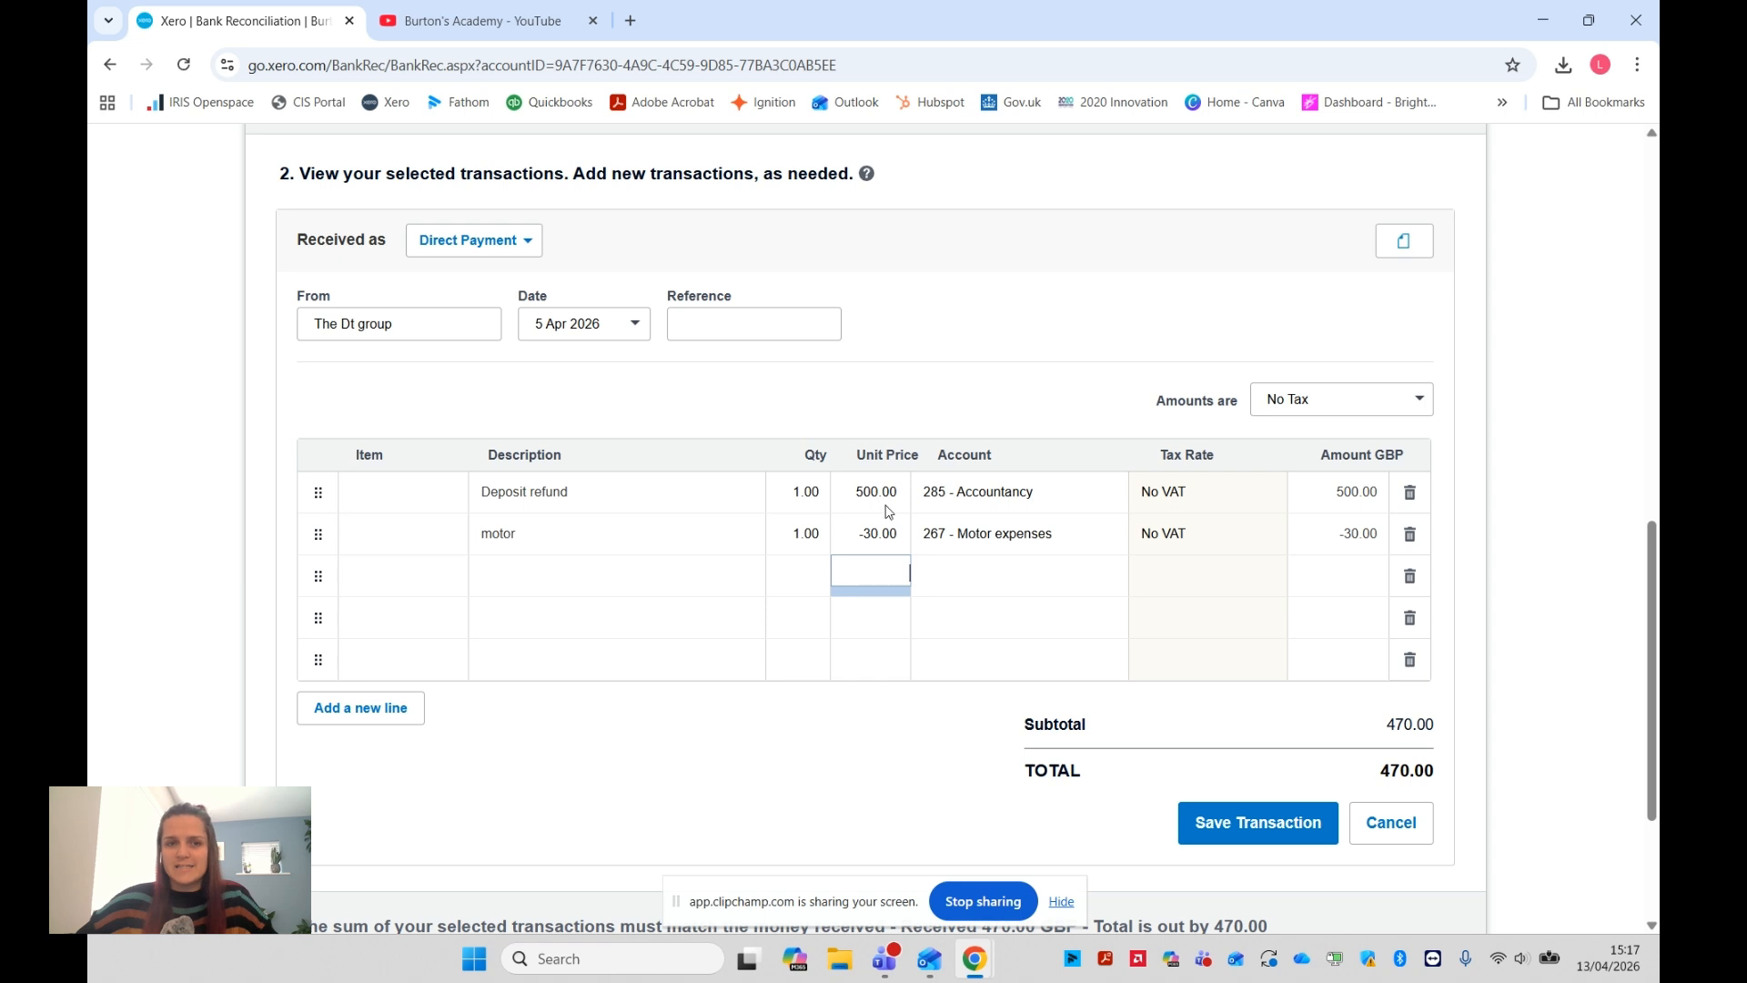
pyautogui.scroll(3, 883, 511)
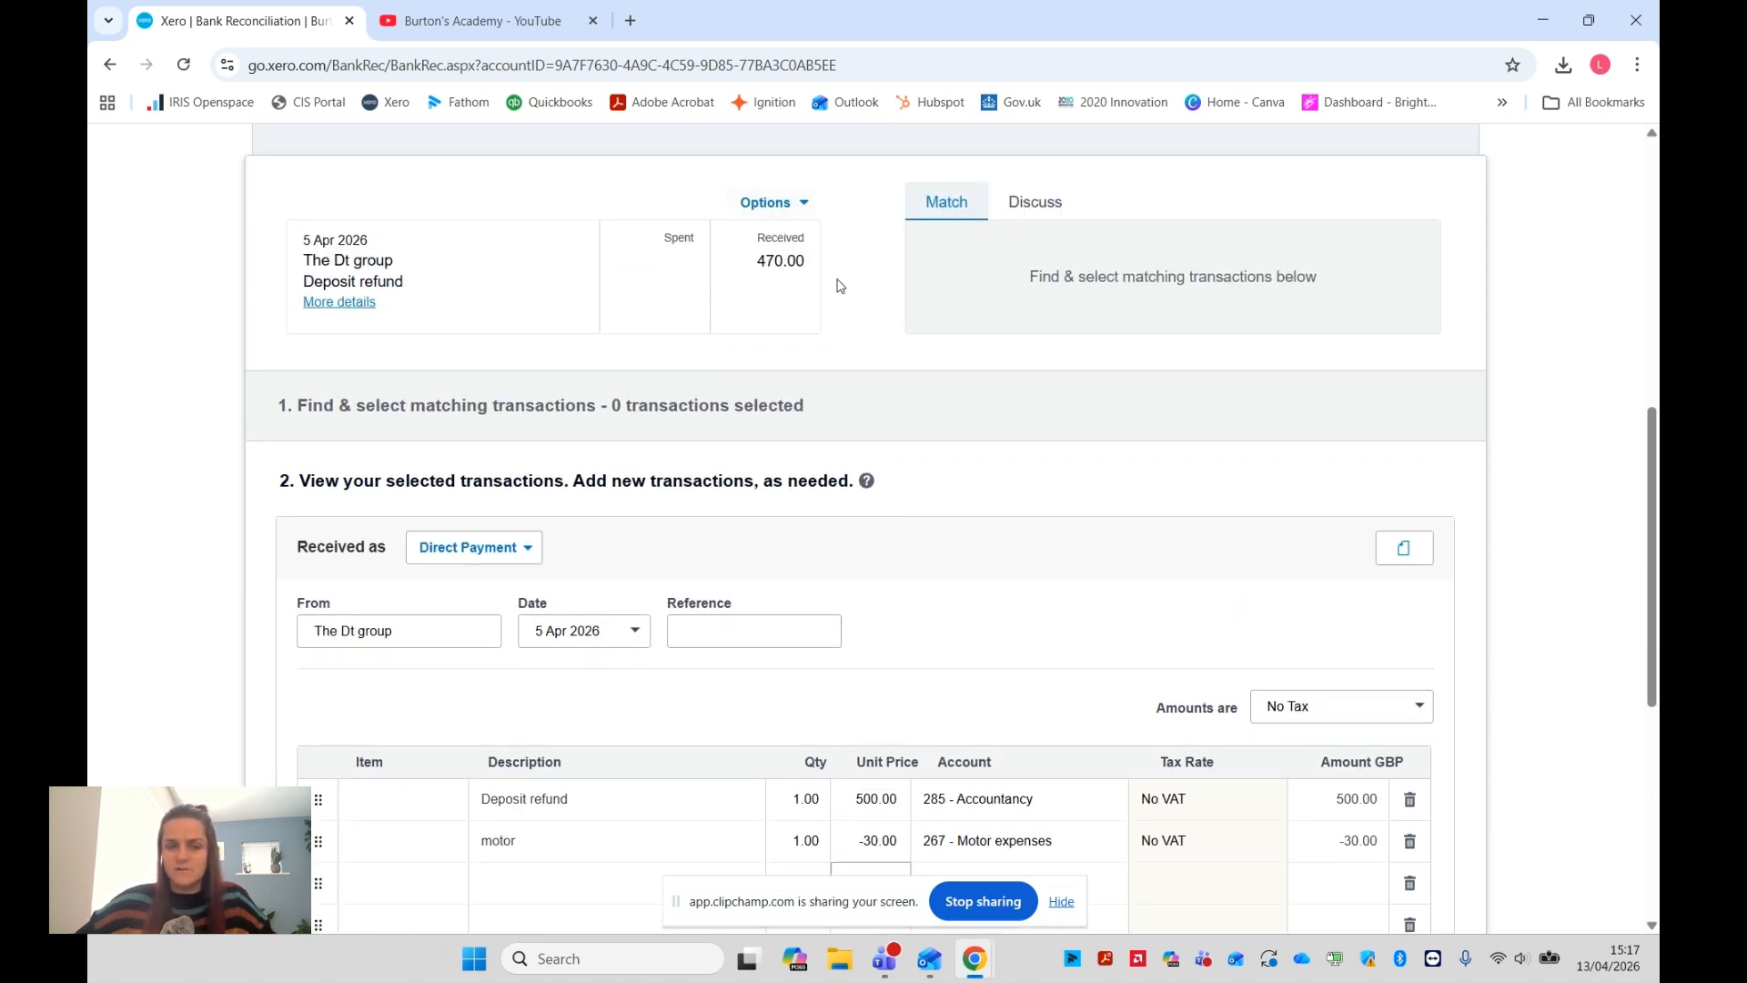
pyautogui.scroll(-2, 842, 259)
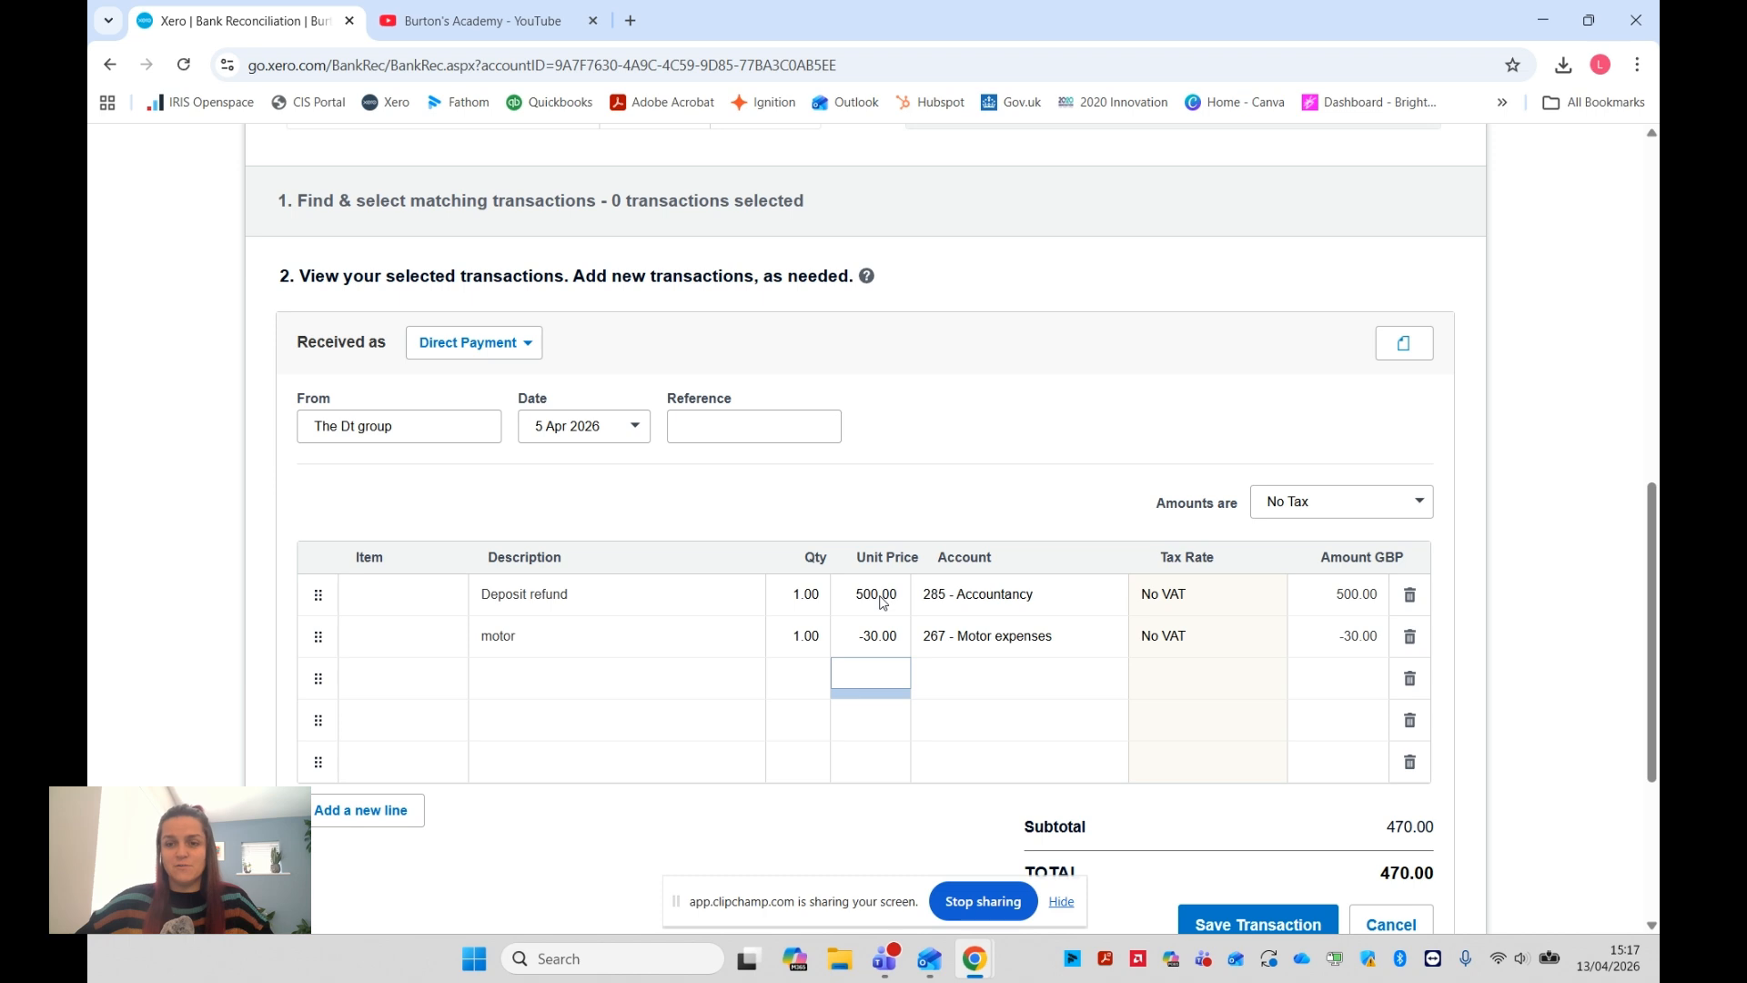
pyautogui.scroll(-1, 882, 602)
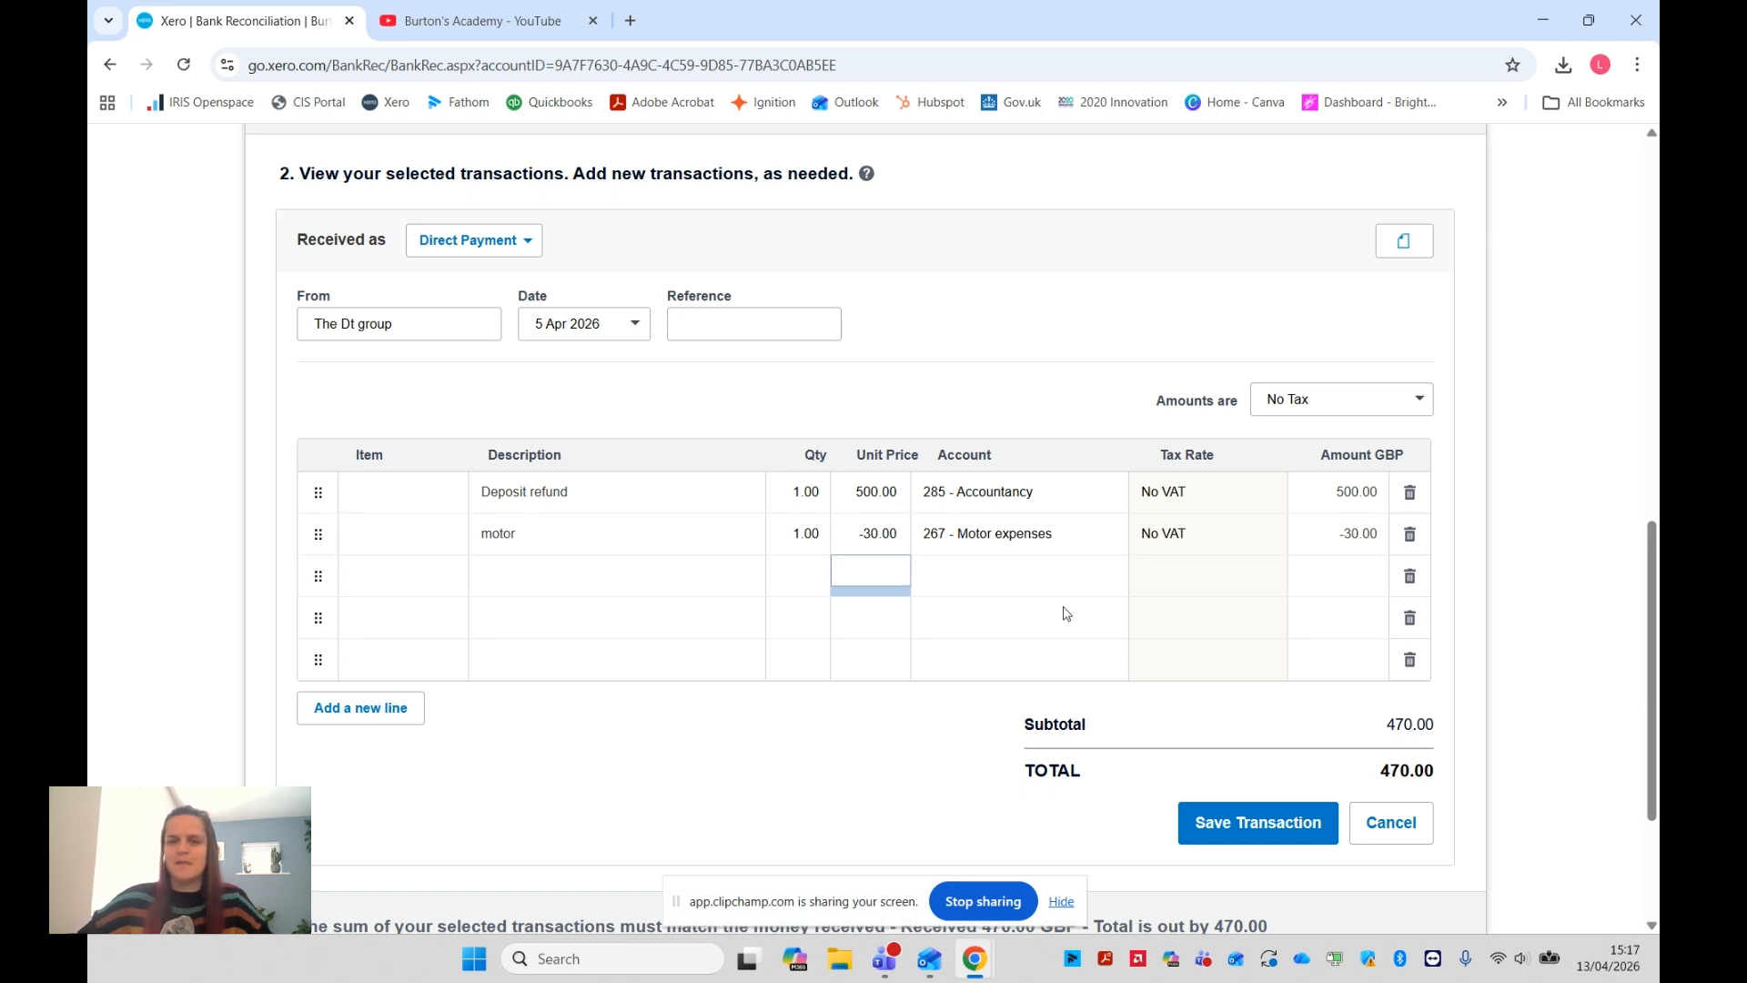
pyautogui.scroll(1, 1038, 624)
pyautogui.scroll(2, 1039, 624)
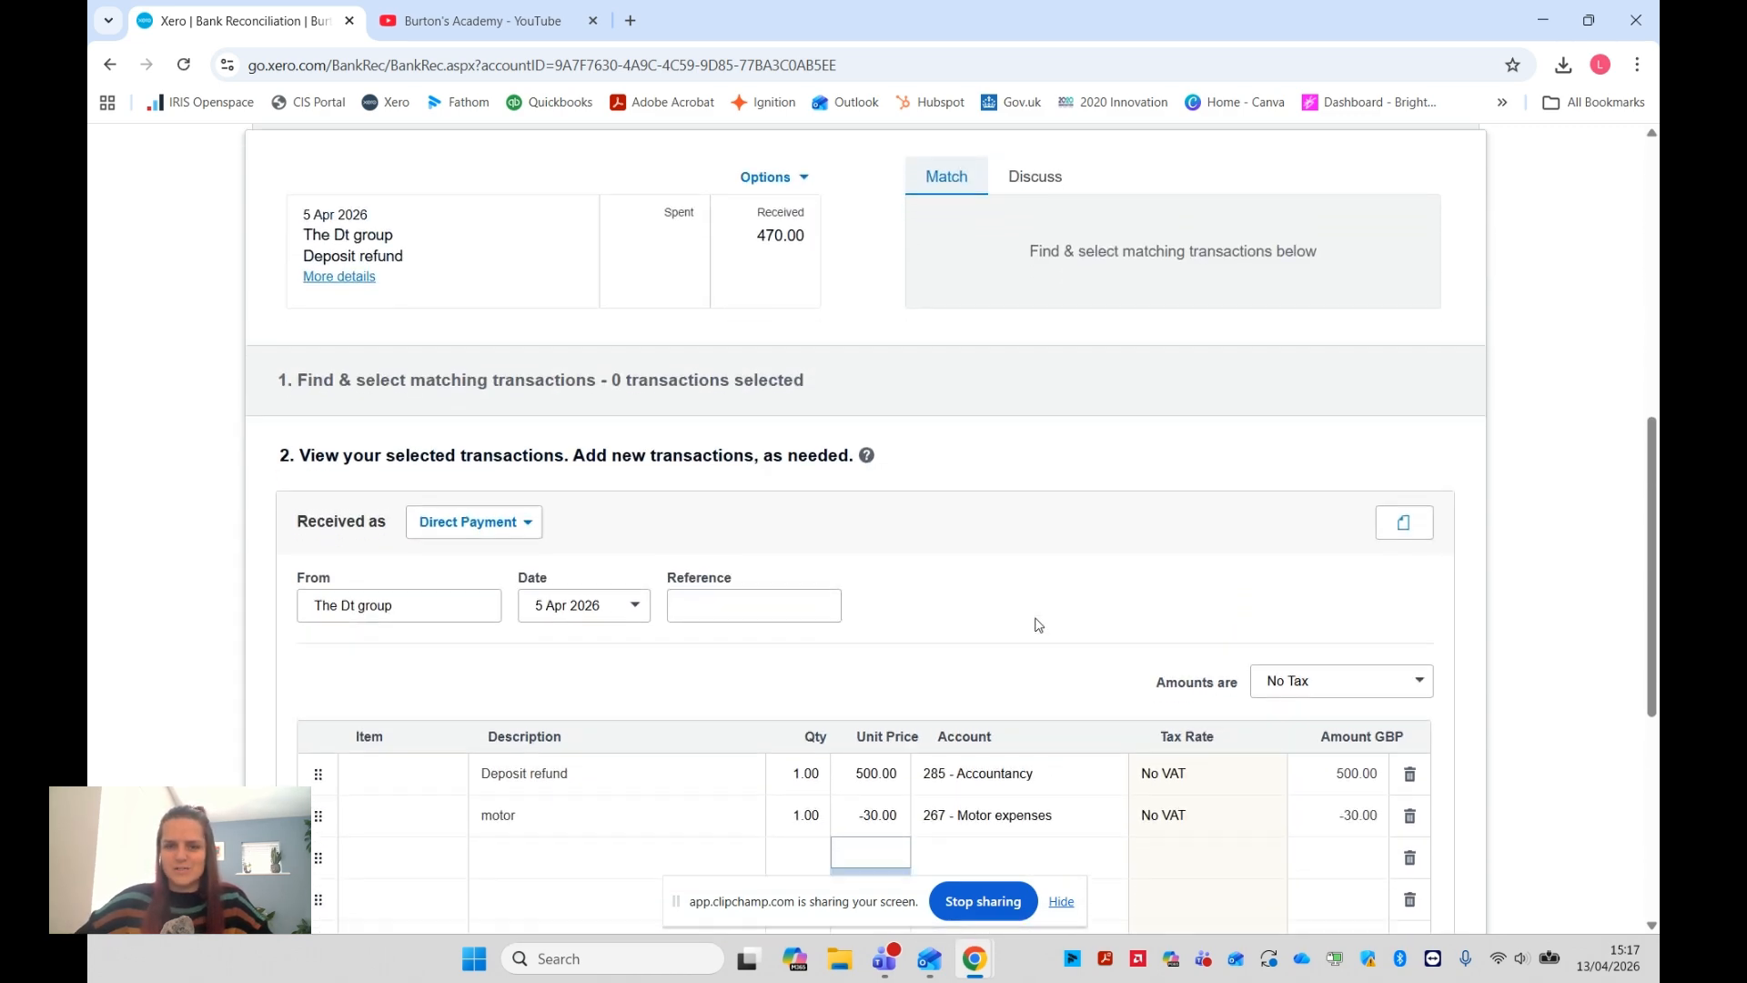
pyautogui.scroll(-3, 1171, 753)
pyautogui.click(1204, 816)
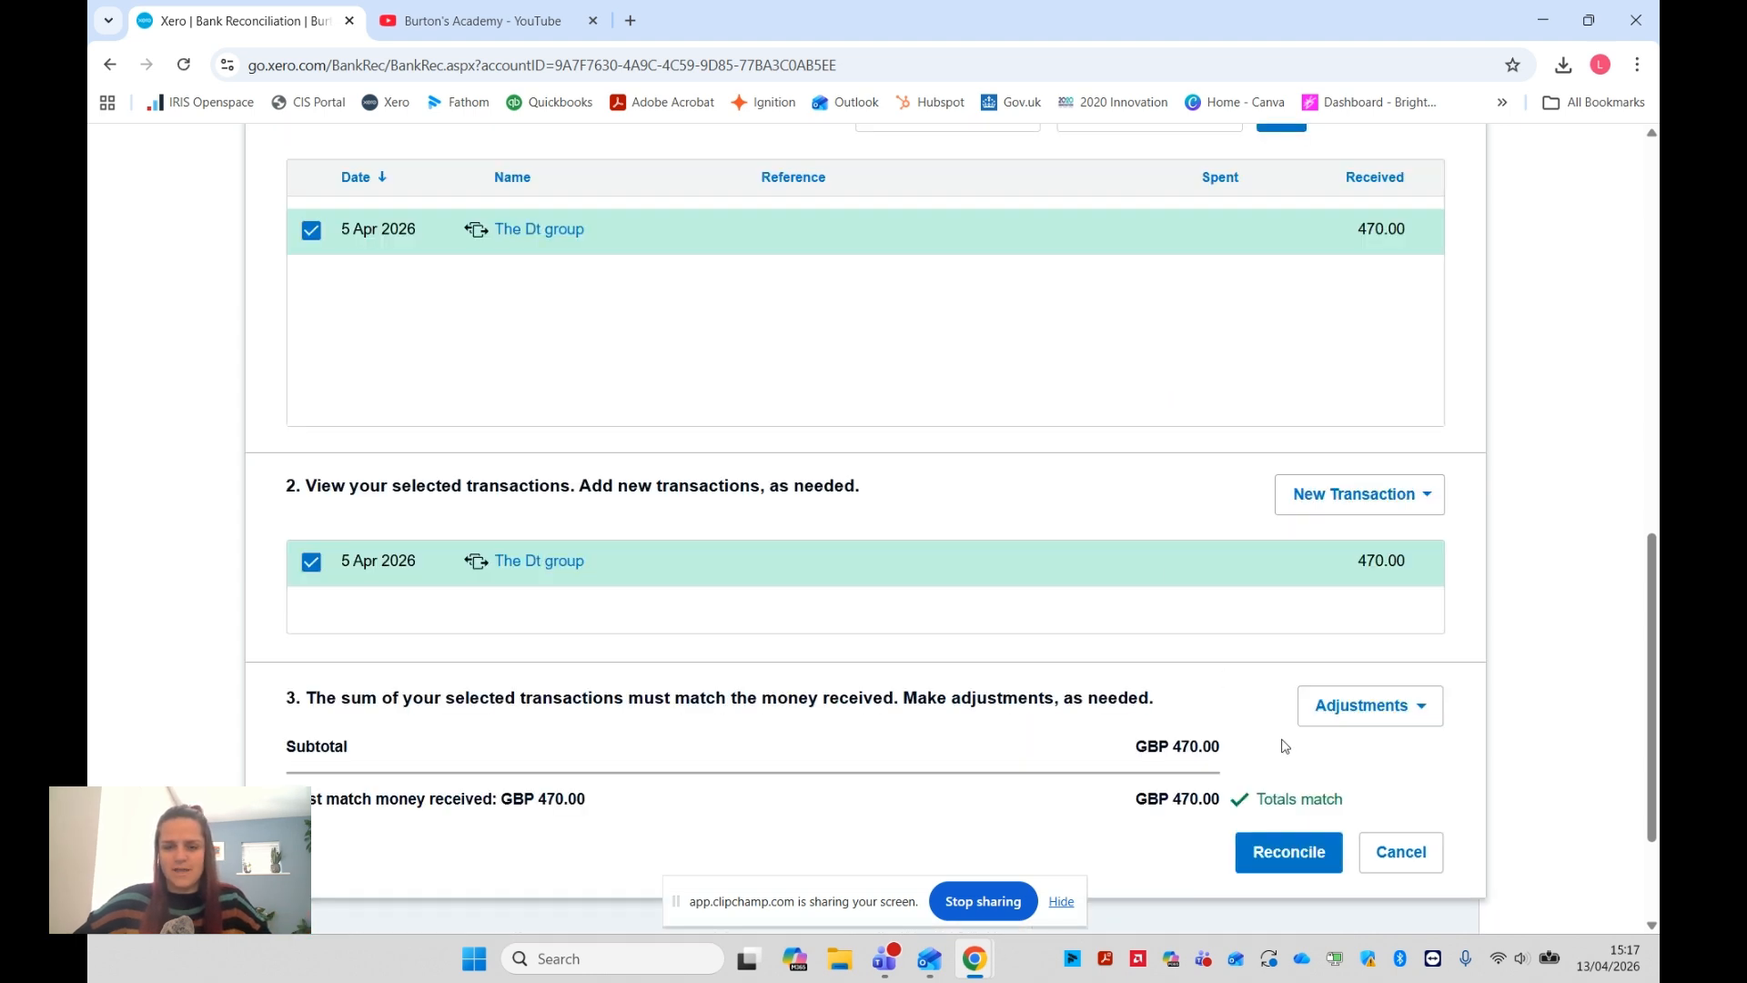
pyautogui.click(1283, 856)
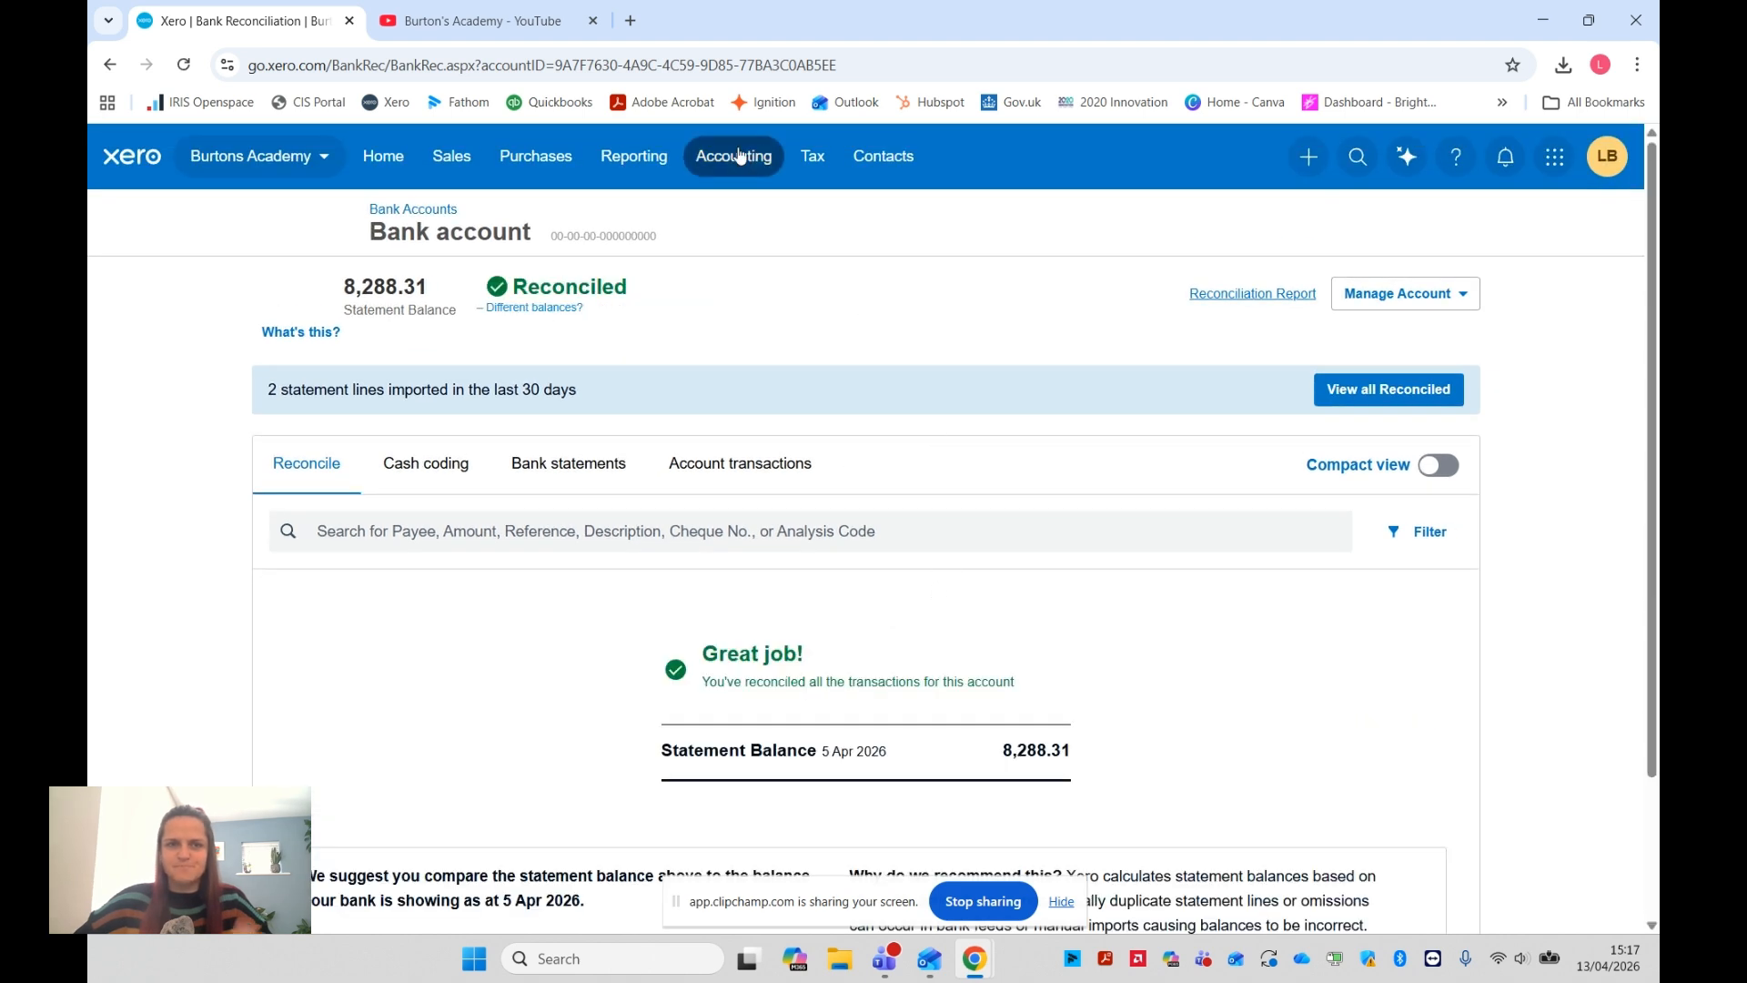
# Open the Account Transactions report and choose 285 - Accountancy as its only account
pyautogui.click(739, 159)
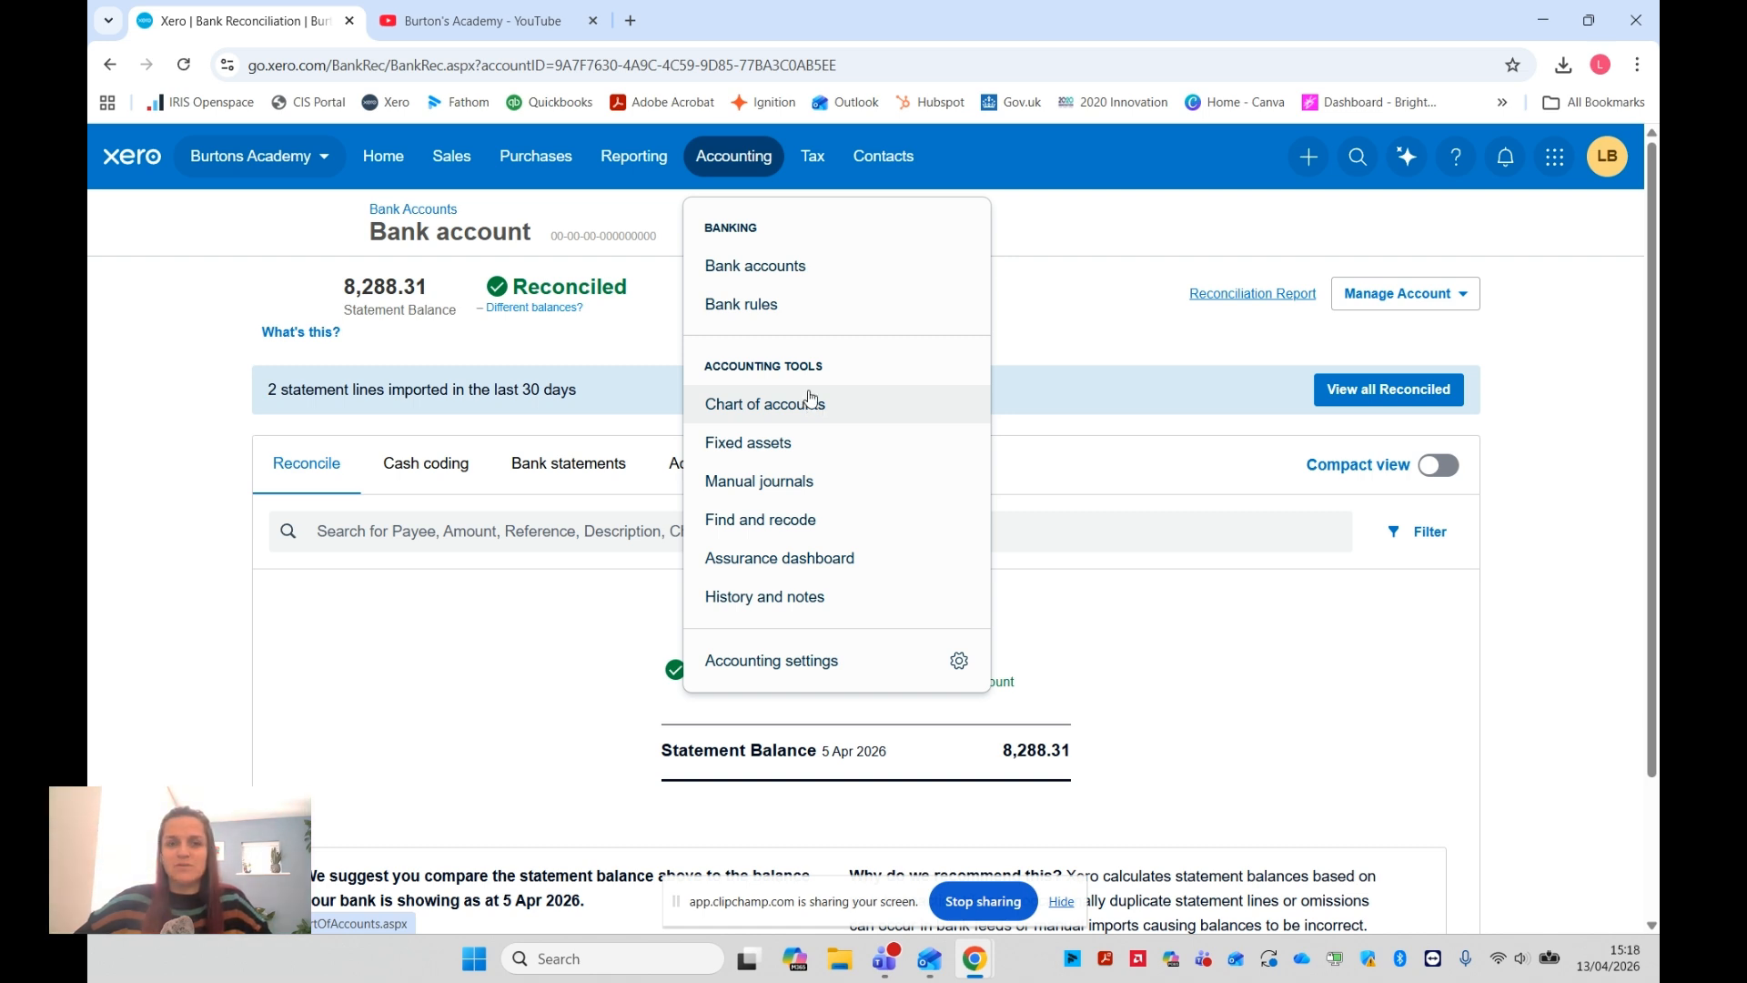
pyautogui.click(634, 156)
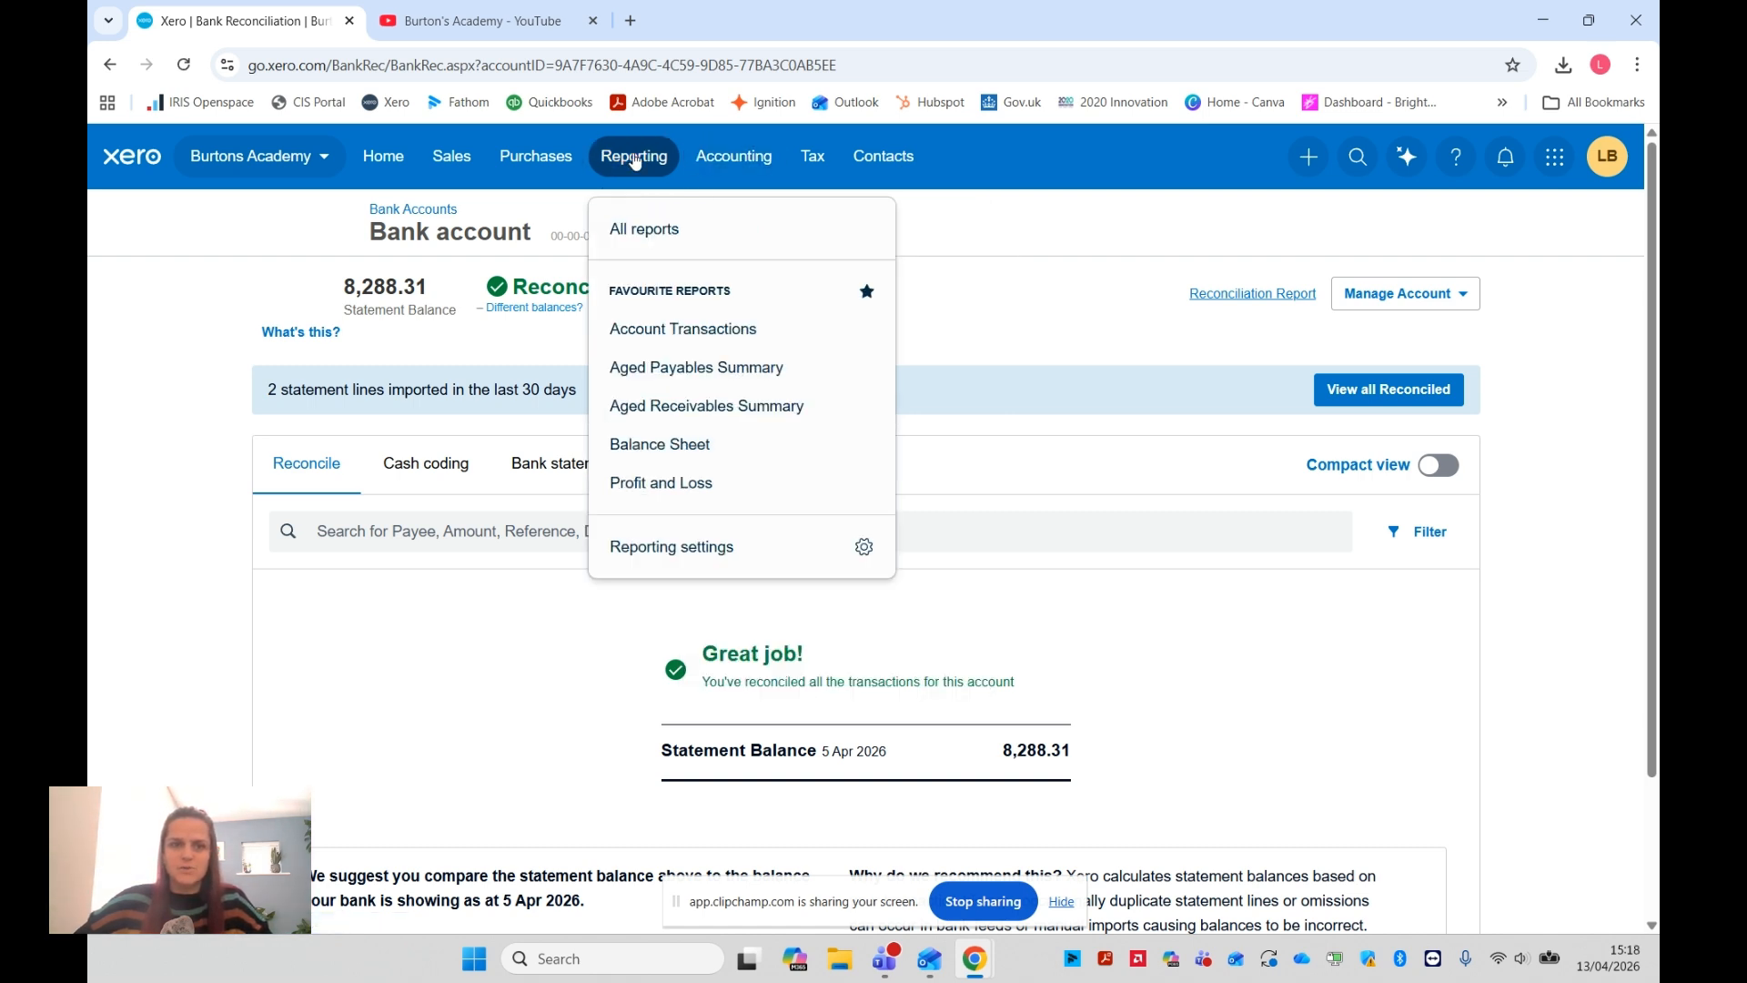
pyautogui.click(702, 332)
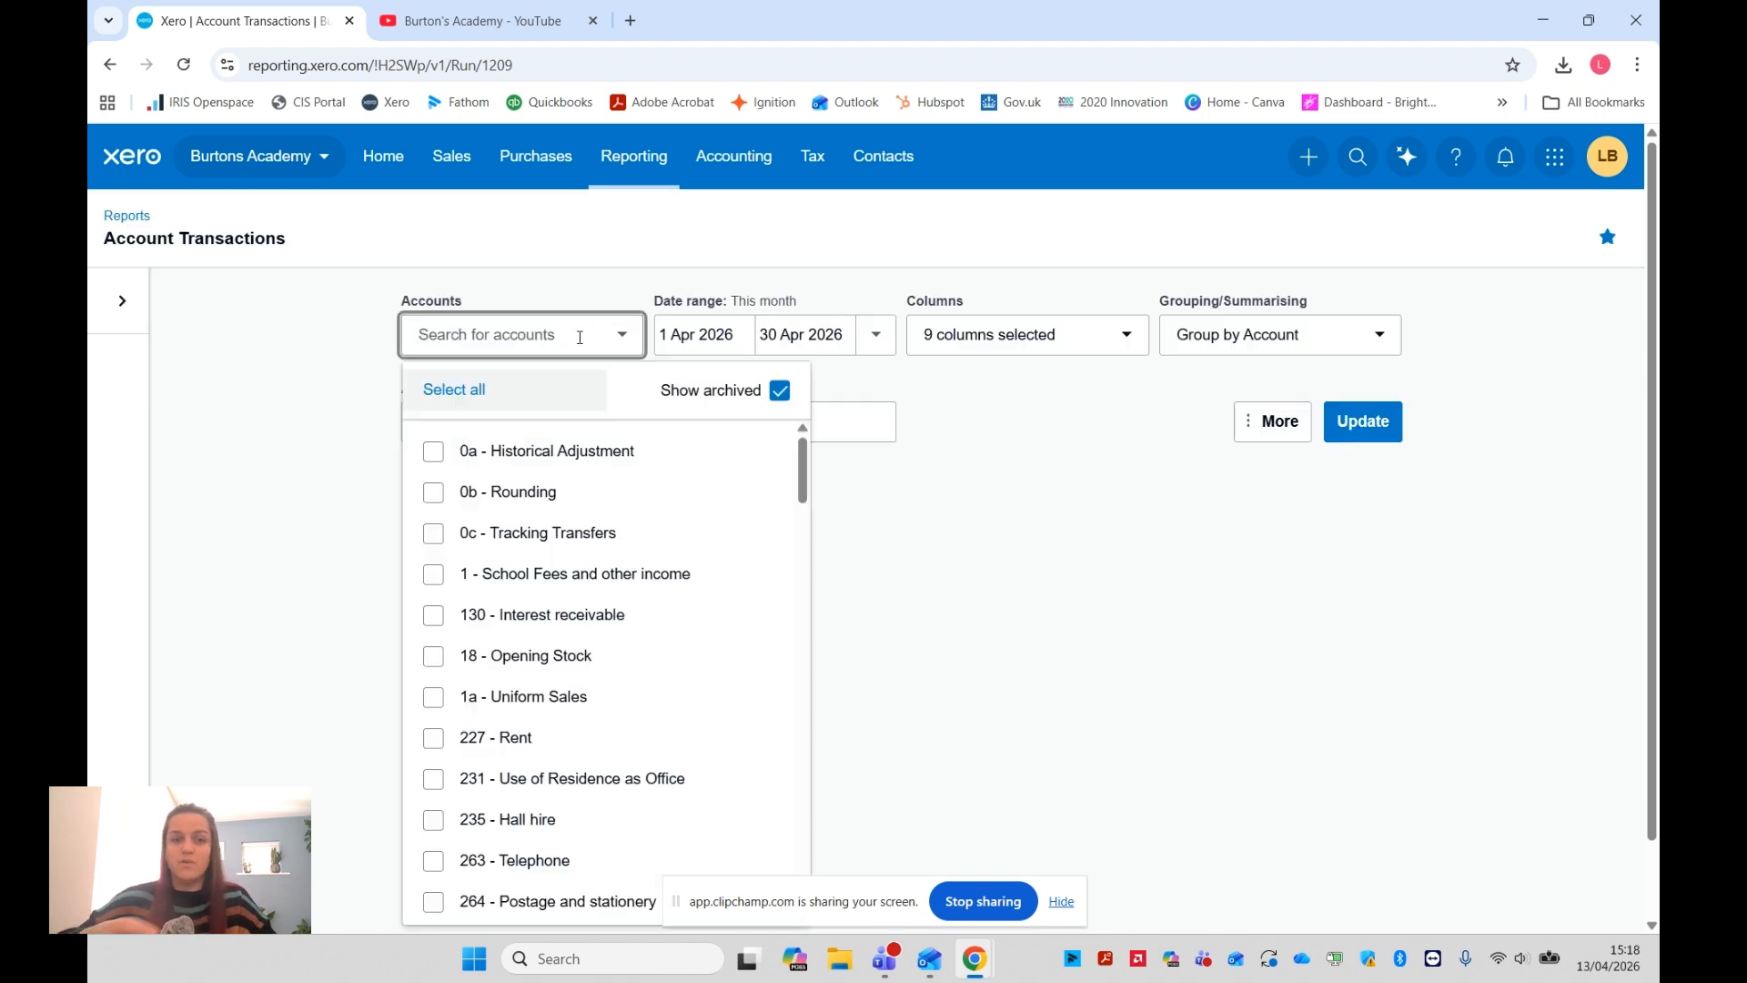
pyautogui.write('accou')
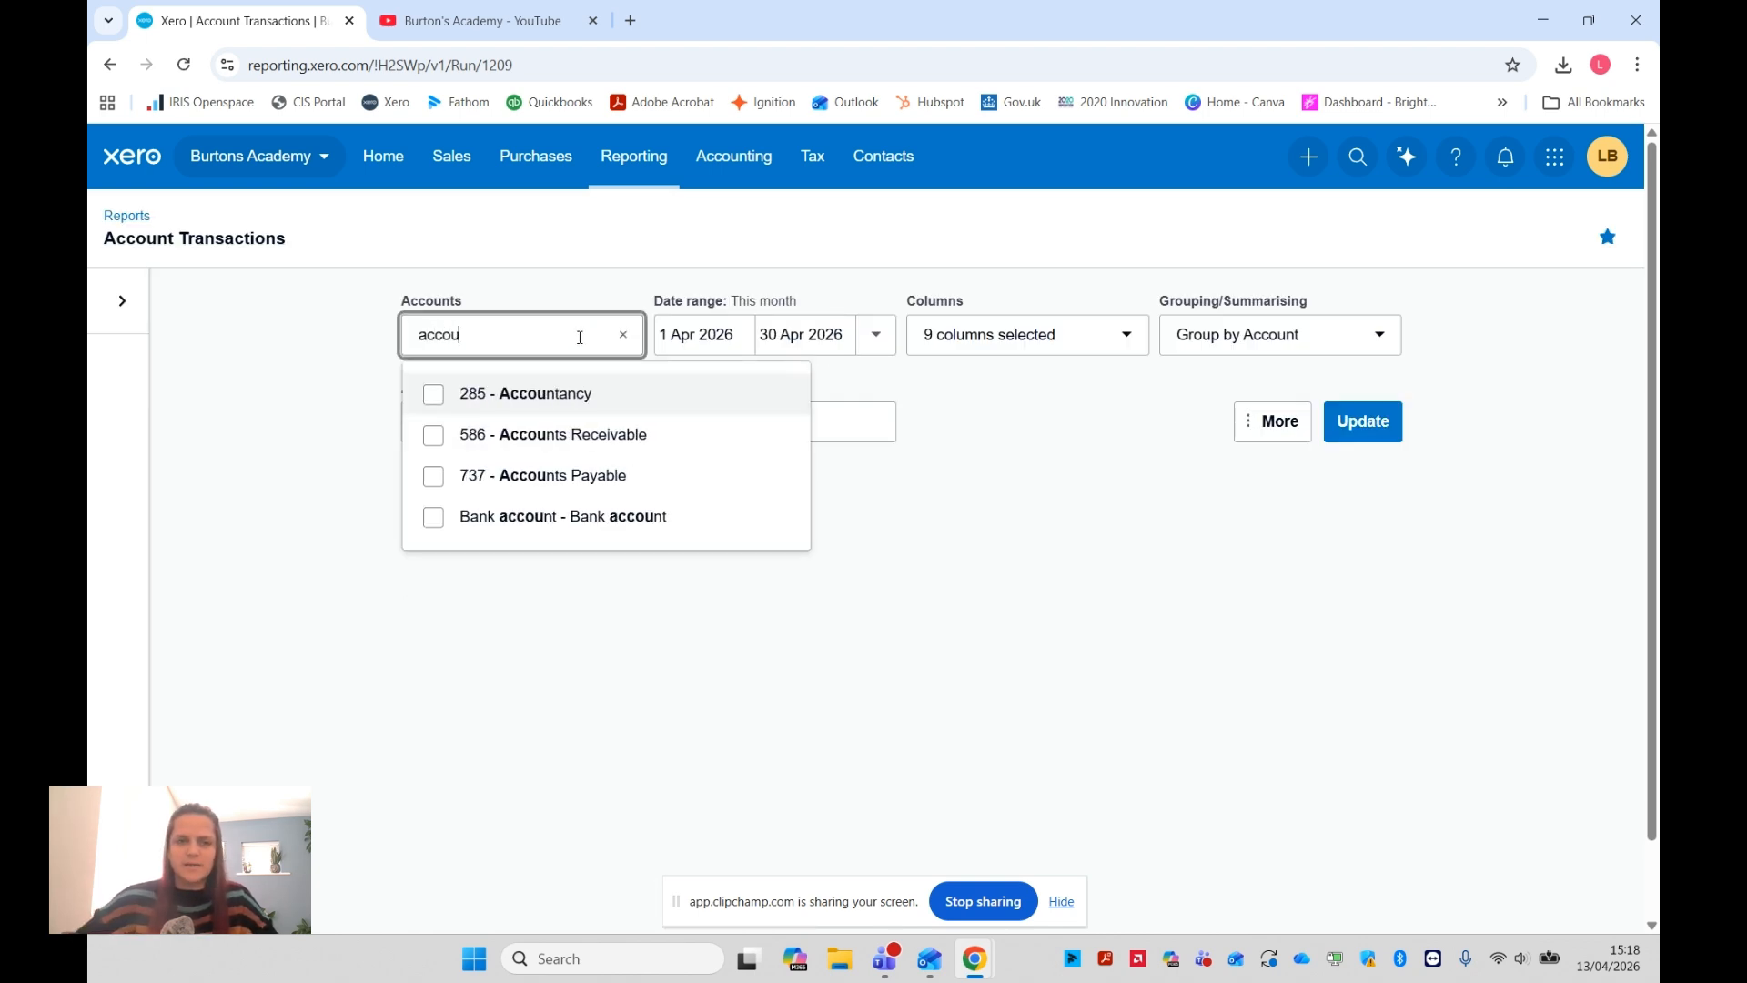
pyautogui.click(569, 394)
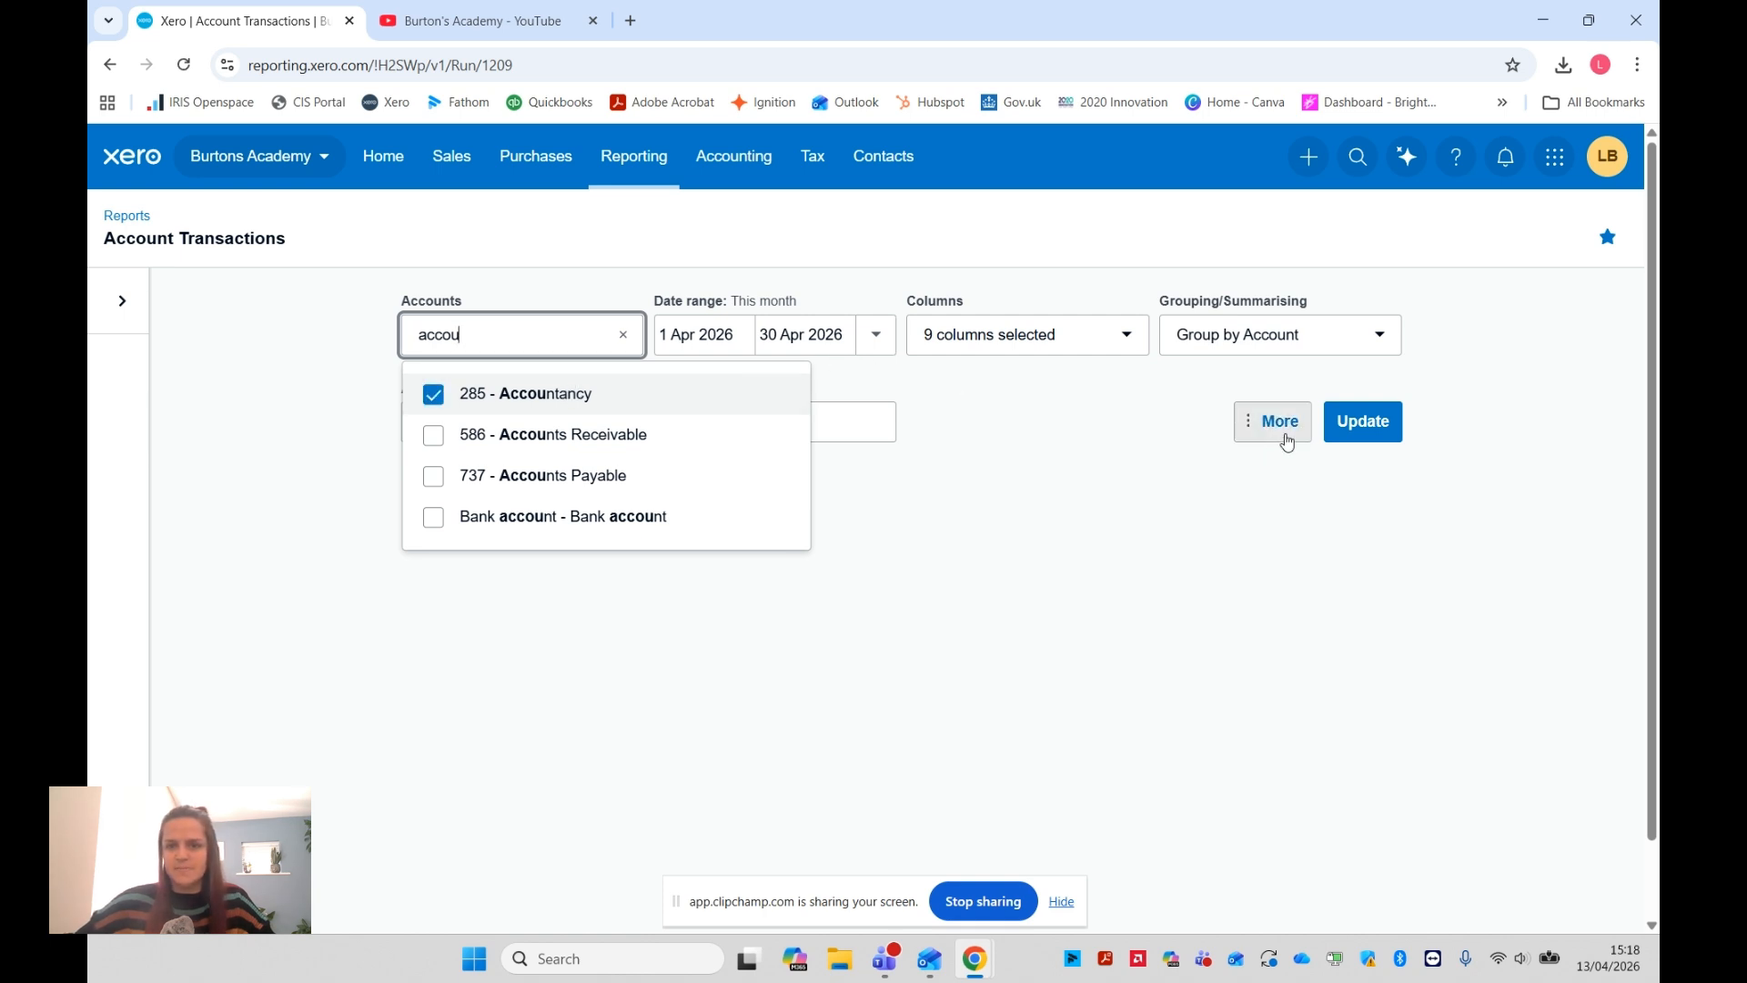
pyautogui.click(1037, 394)
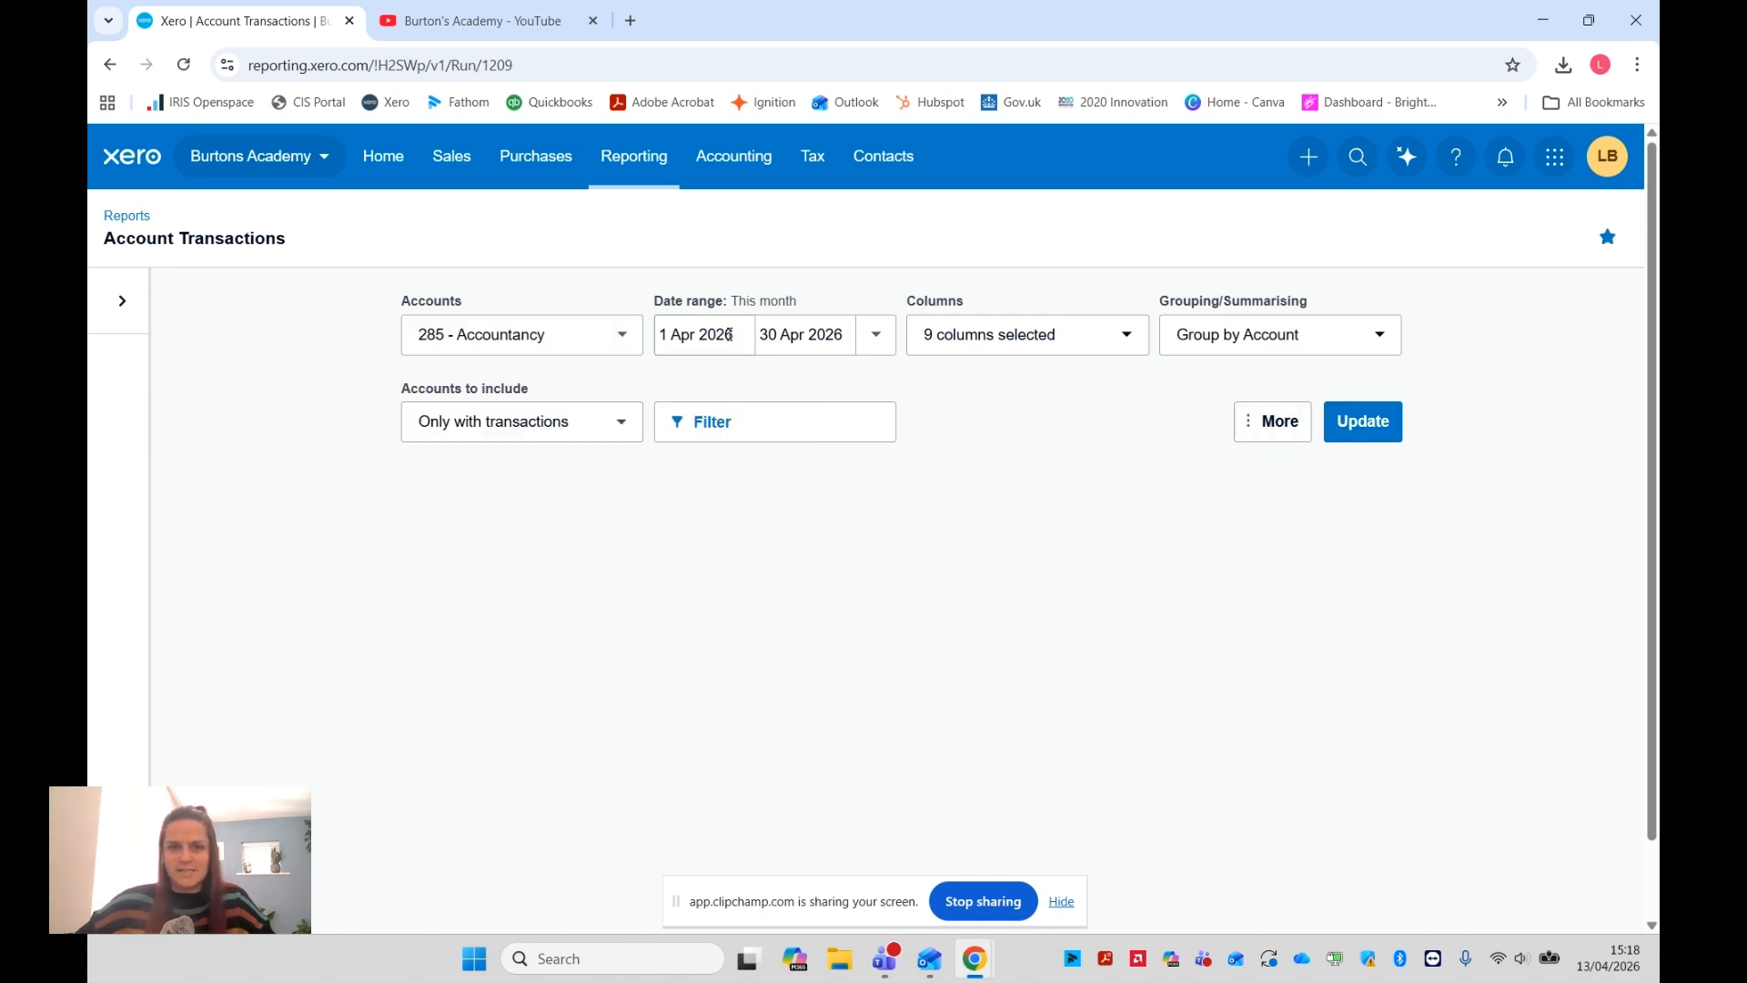
# Run the Account Transactions report for 285 - Accountancy, moving its start date back to 29 Mar 2026 to cover the original deposit payment
pyautogui.click(1357, 419)
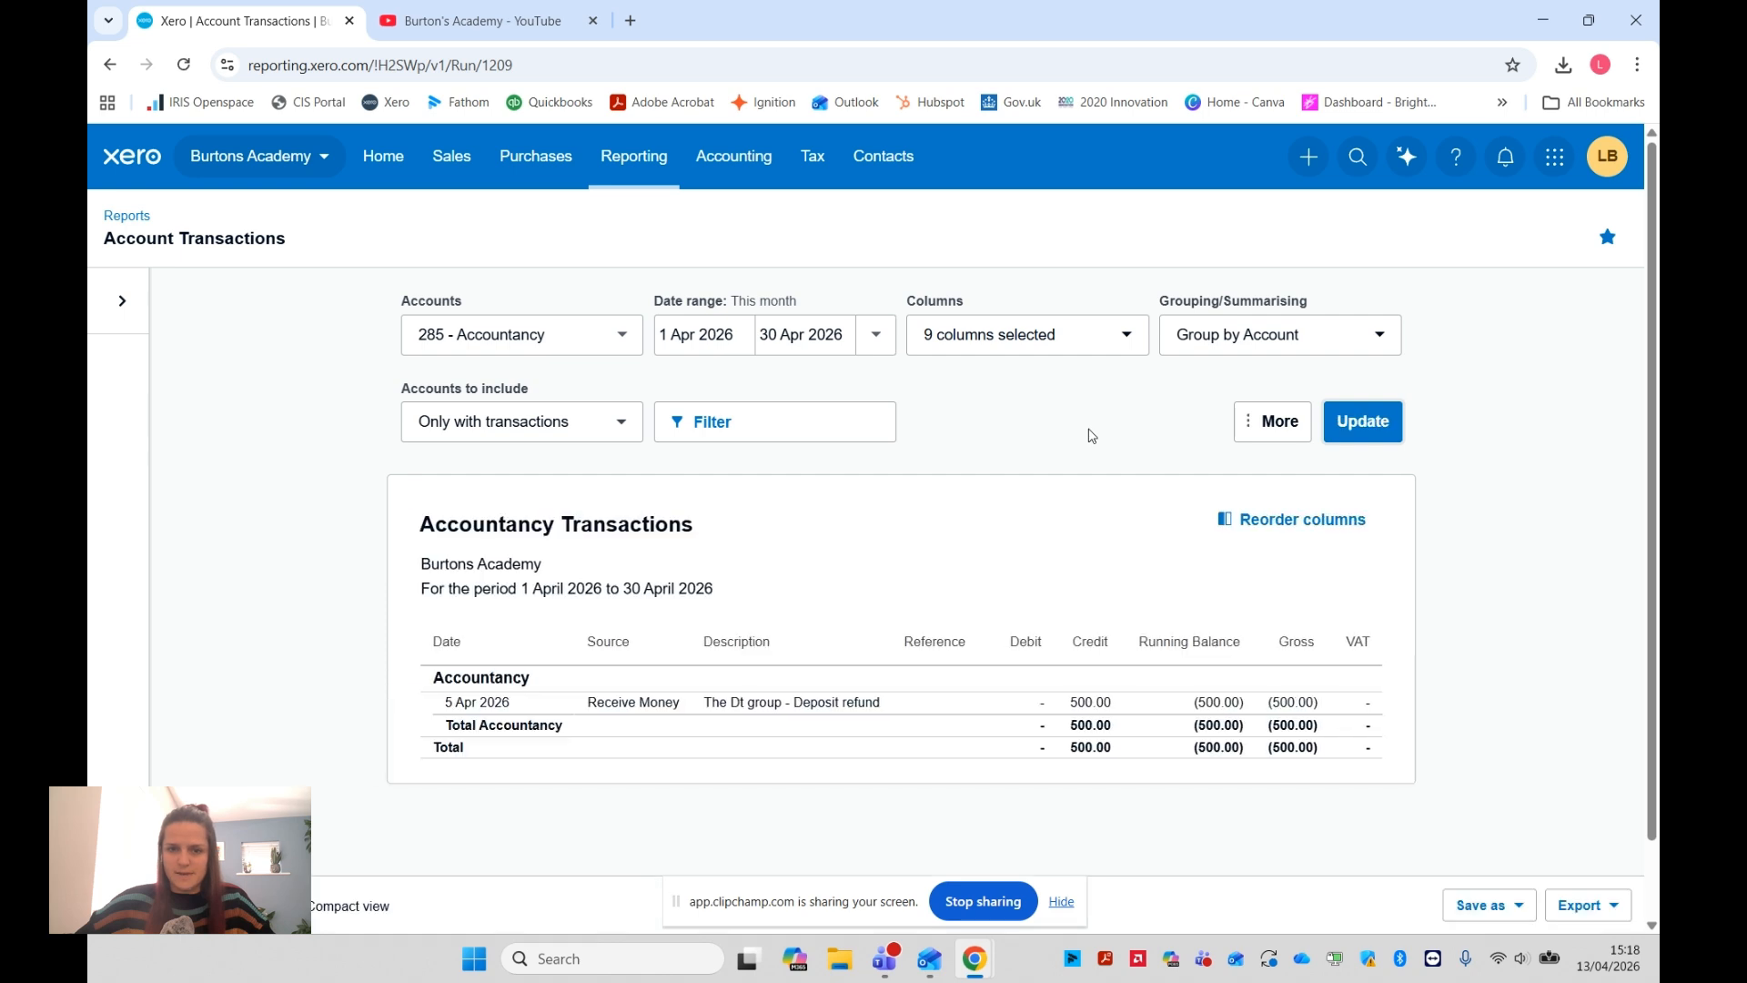
pyautogui.click(743, 334)
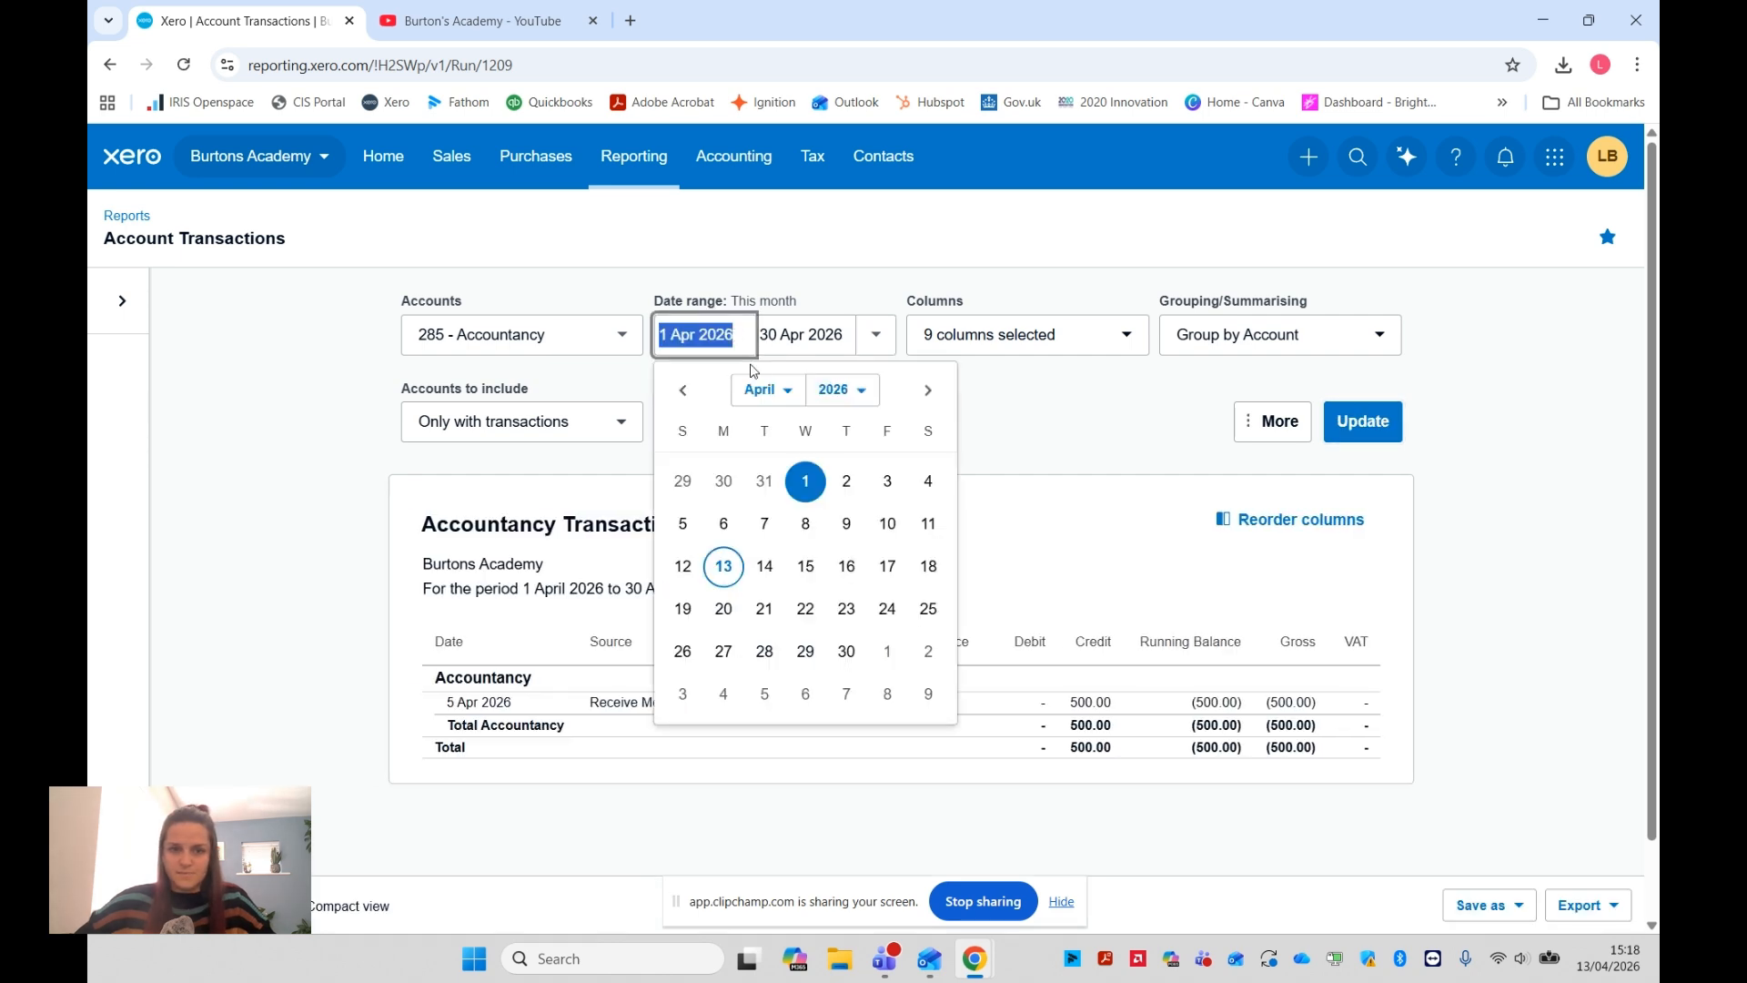
pyautogui.click(684, 482)
pyautogui.click(1363, 420)
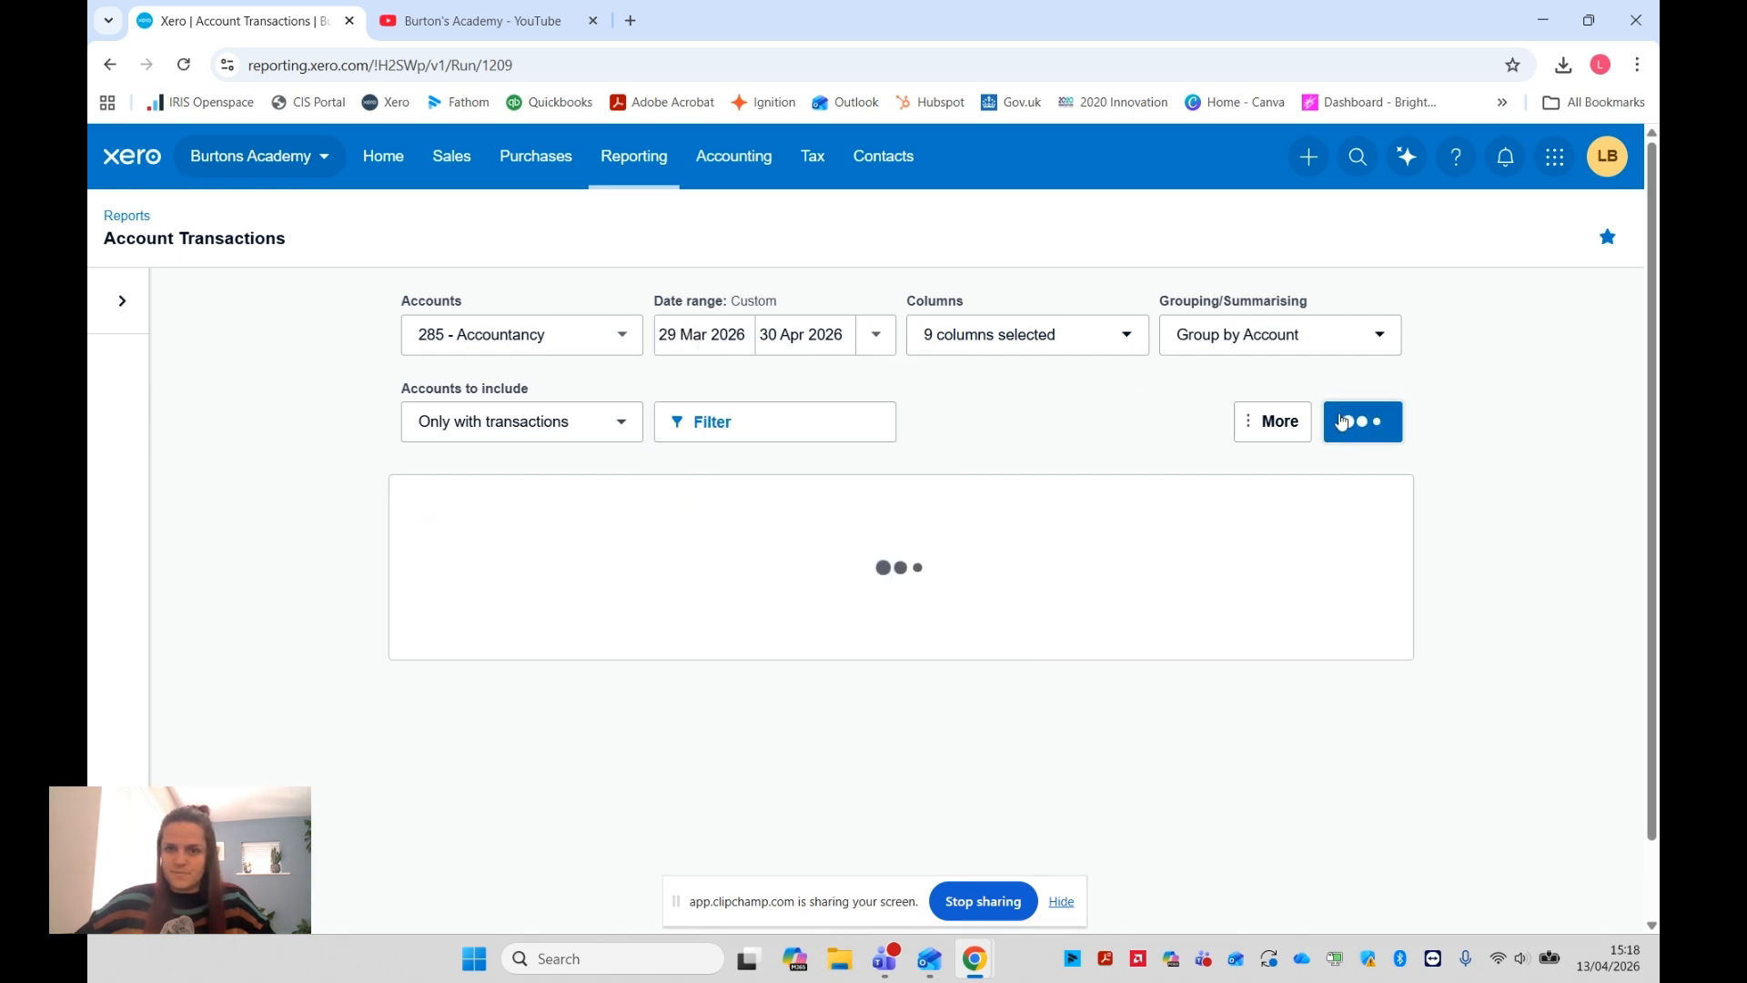
pyautogui.scroll(-1, 1022, 403)
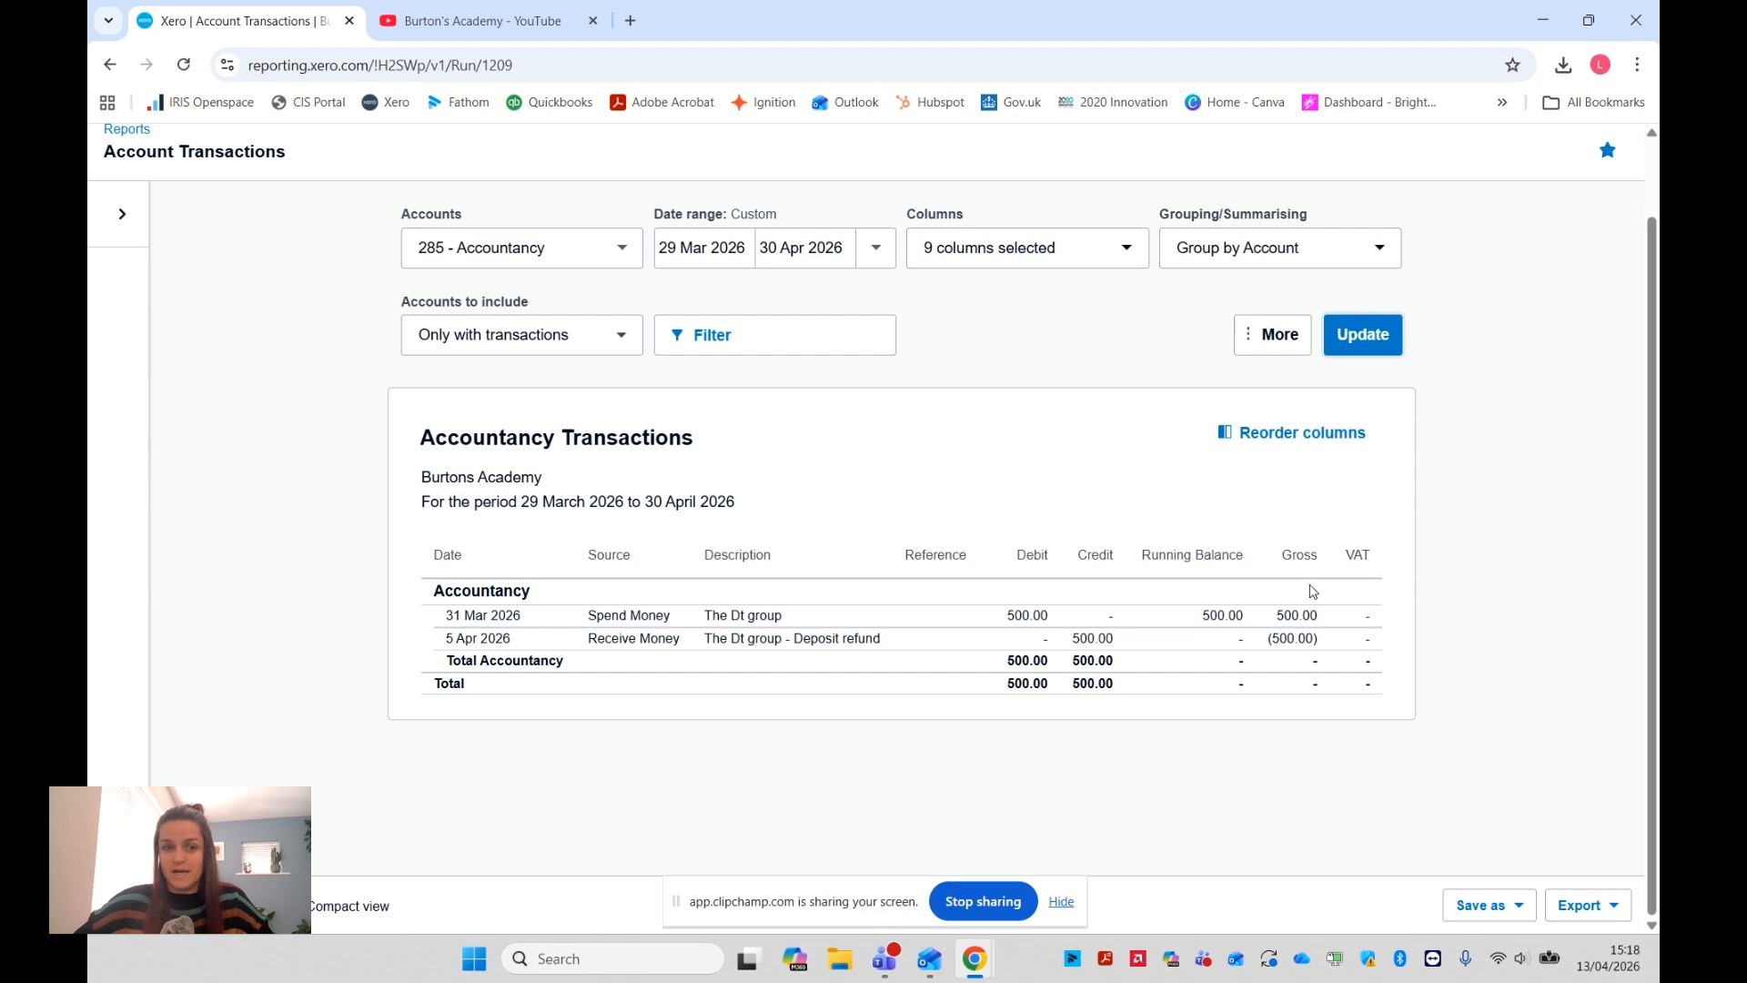
# Add the 267 - Motor expenses account to the report's selected accounts and refresh the report
pyautogui.click(556, 249)
pyautogui.write('moto')
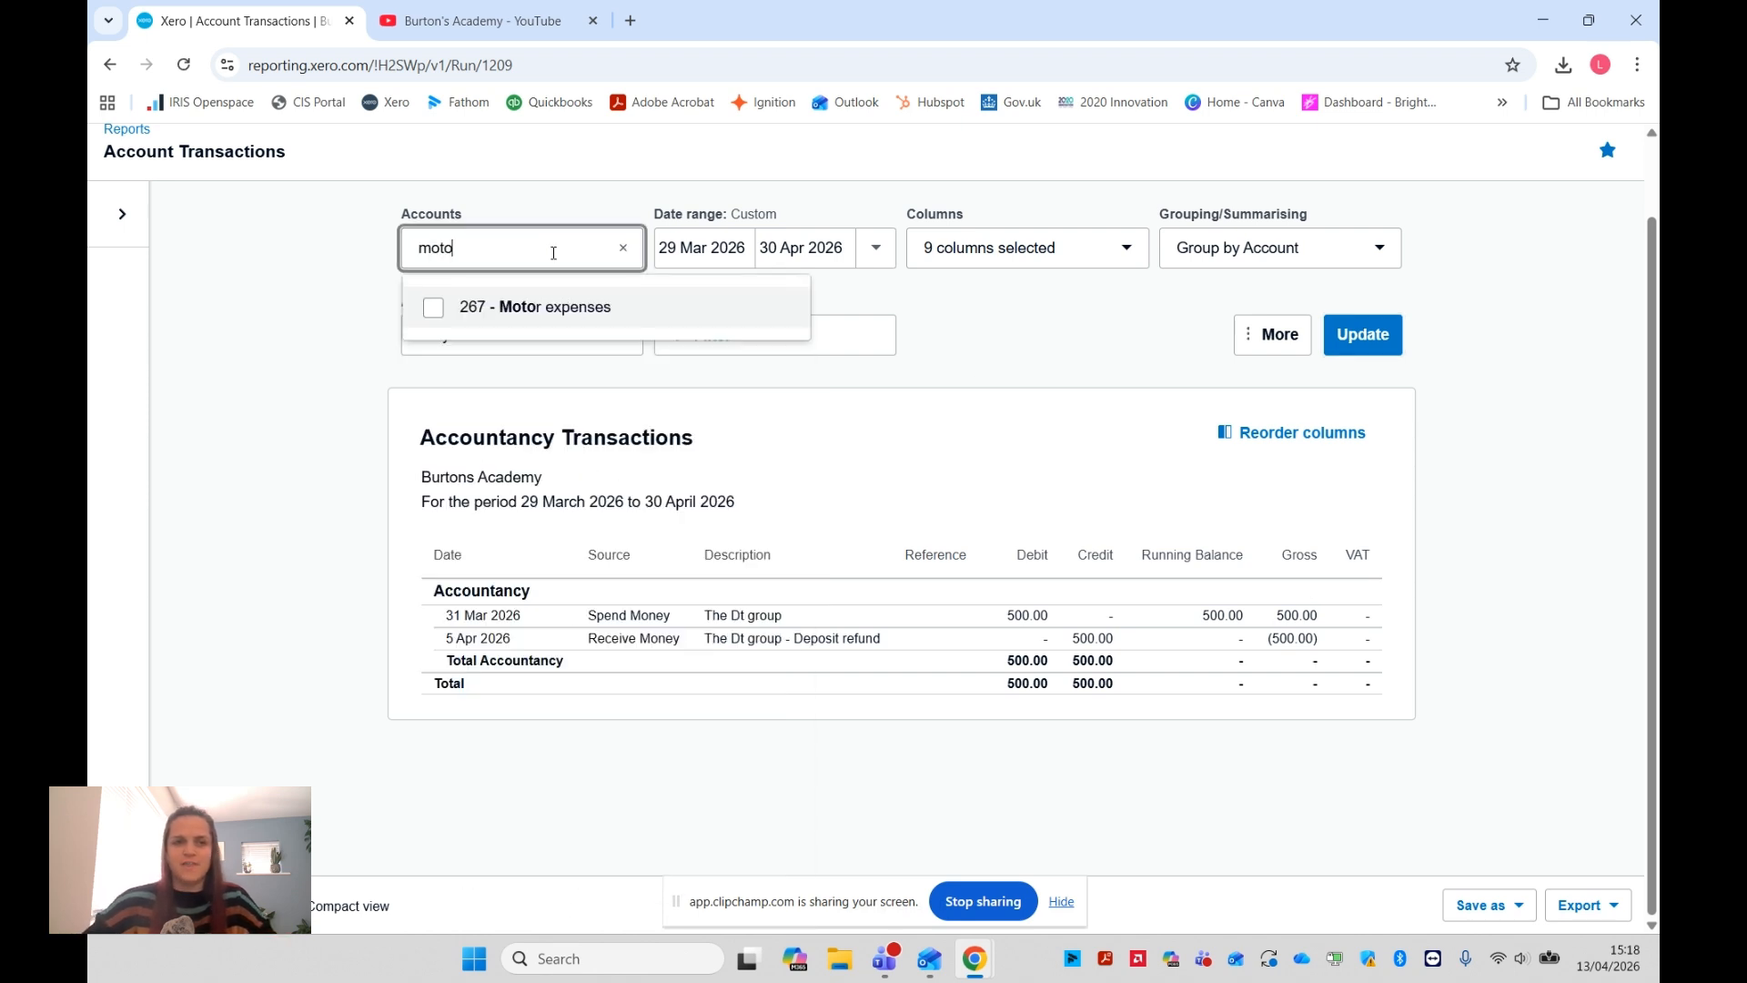
pyautogui.click(510, 306)
pyautogui.click(1347, 336)
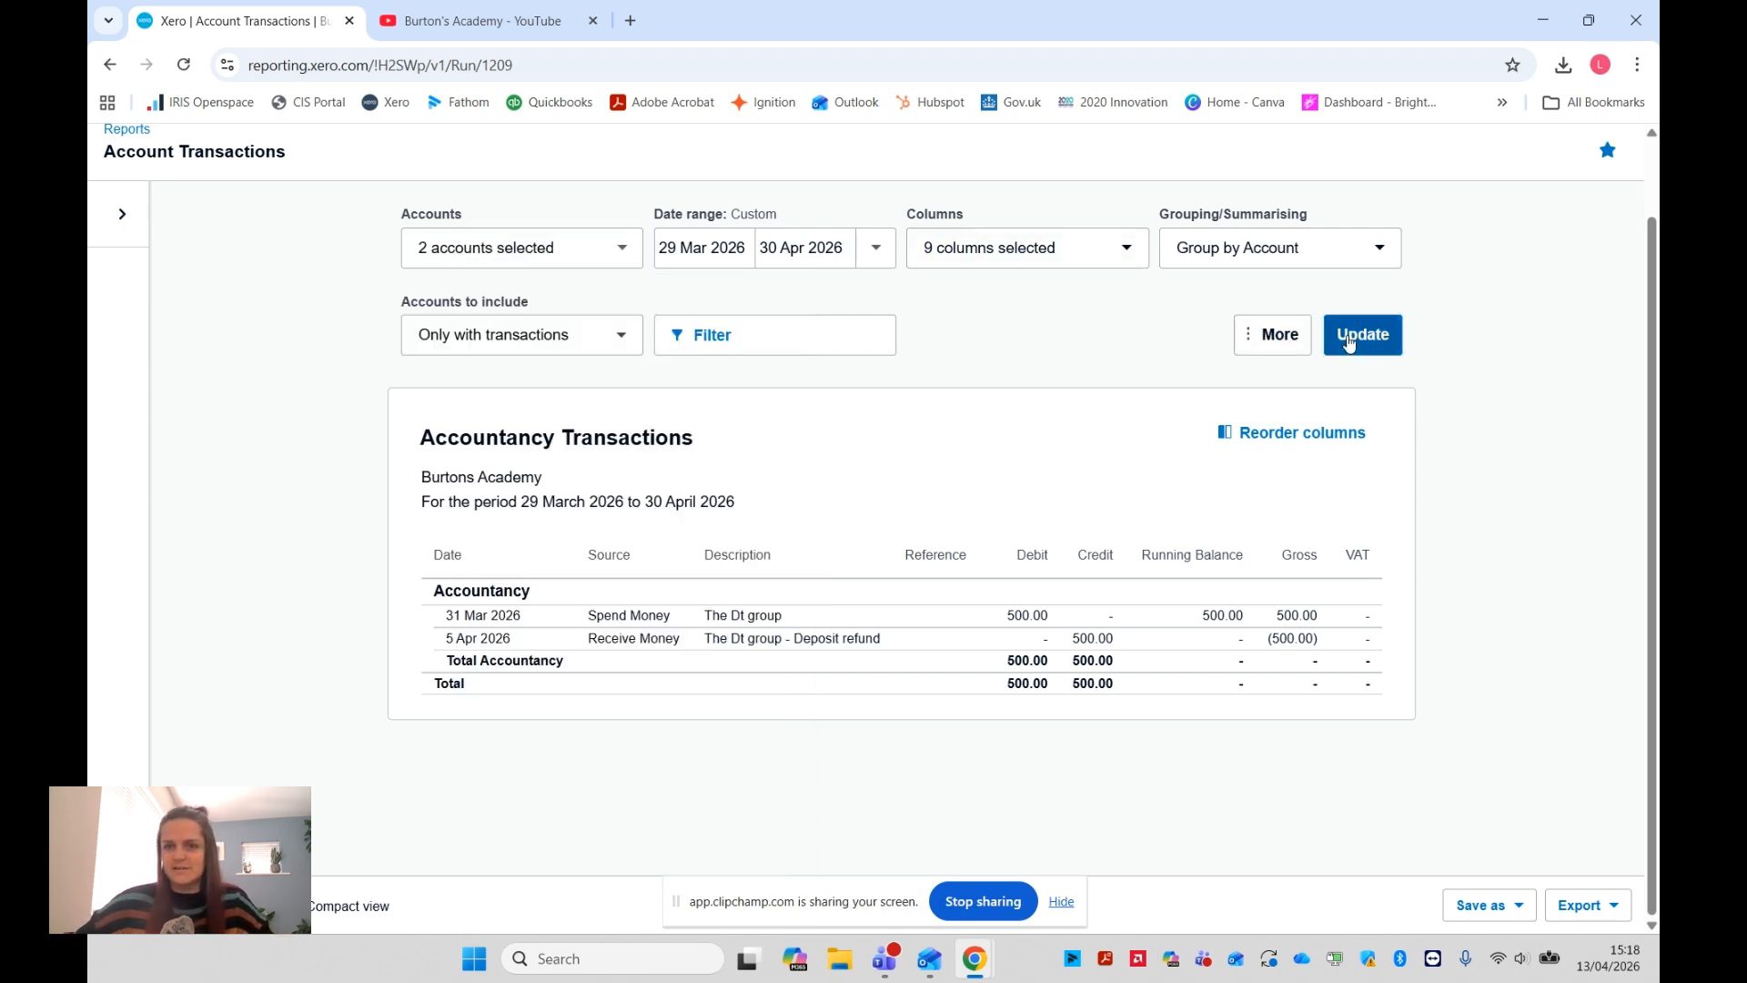